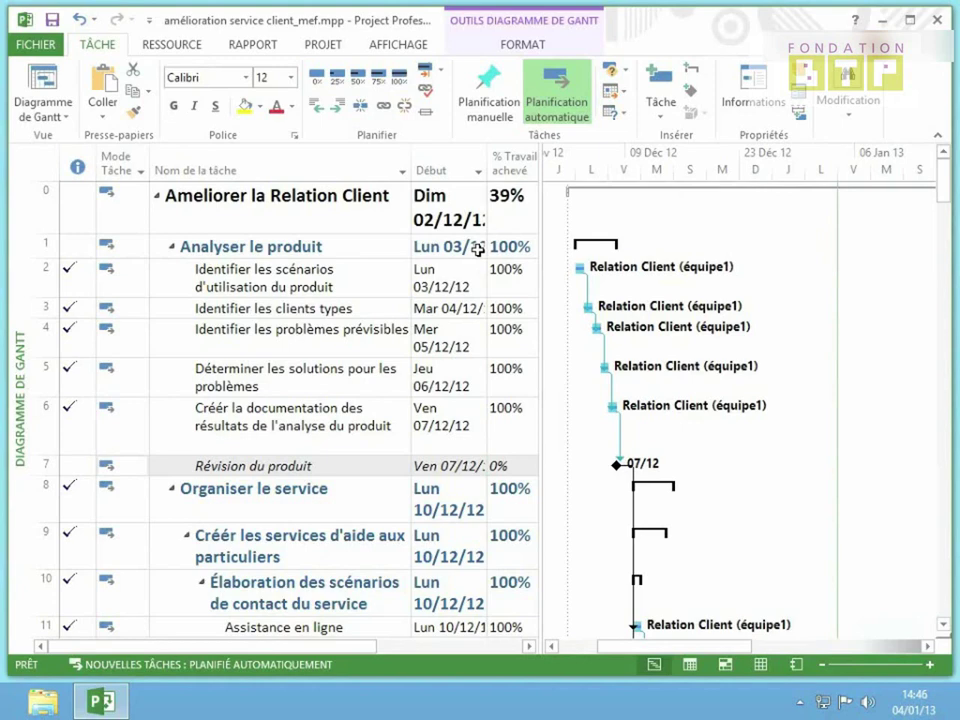
# - Set the baseline "Planning de référence" for the entire project
pyautogui.click(321, 46)
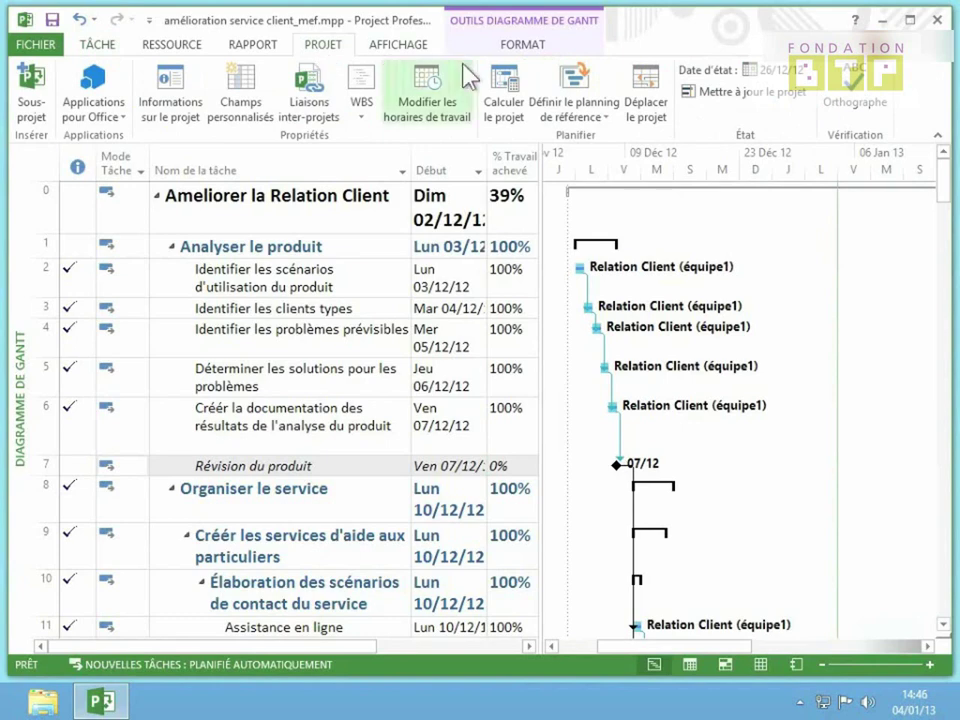
pyautogui.click(598, 126)
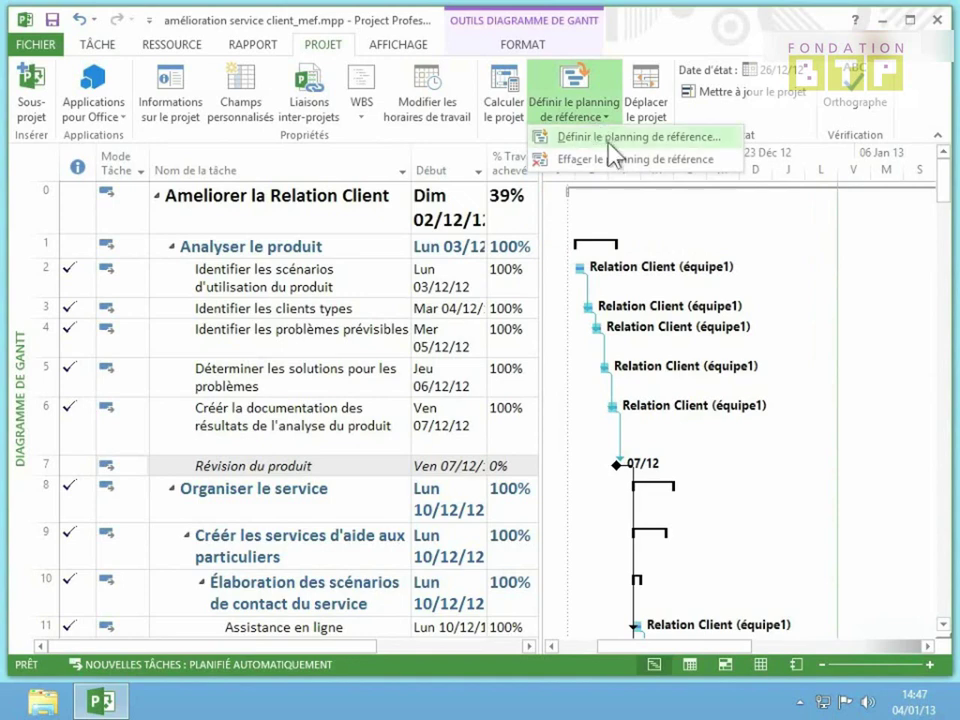
pyautogui.click(610, 140)
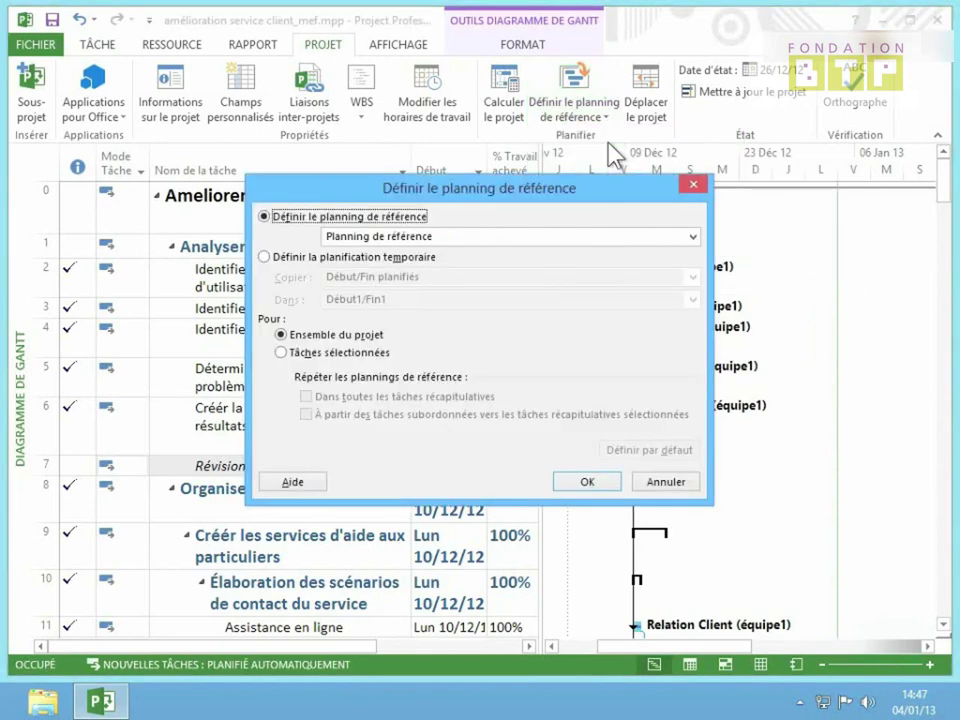
pyautogui.click(430, 240)
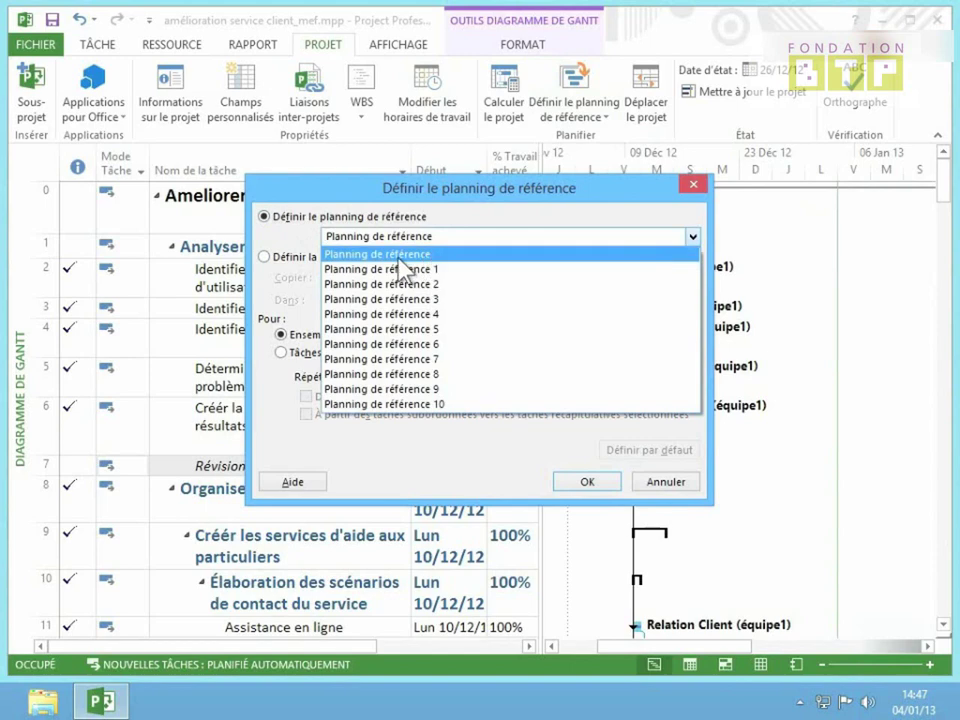
pyautogui.click(400, 257)
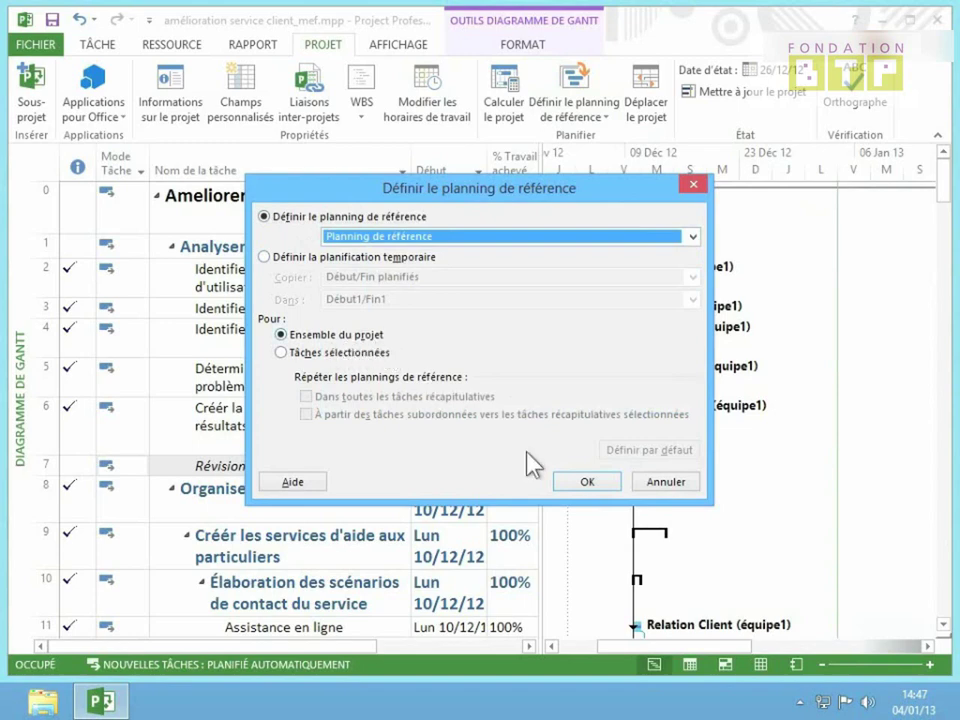
pyautogui.click(590, 481)
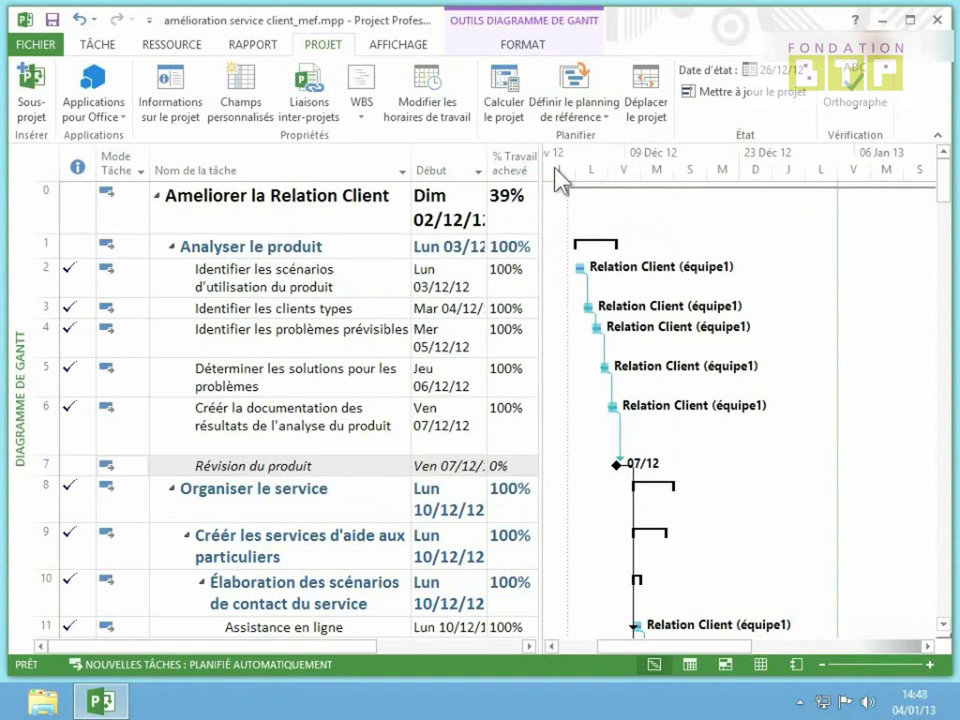
# - Display the "Planning de référence" baseline bars on the Gantt chart
pyautogui.click(522, 46)
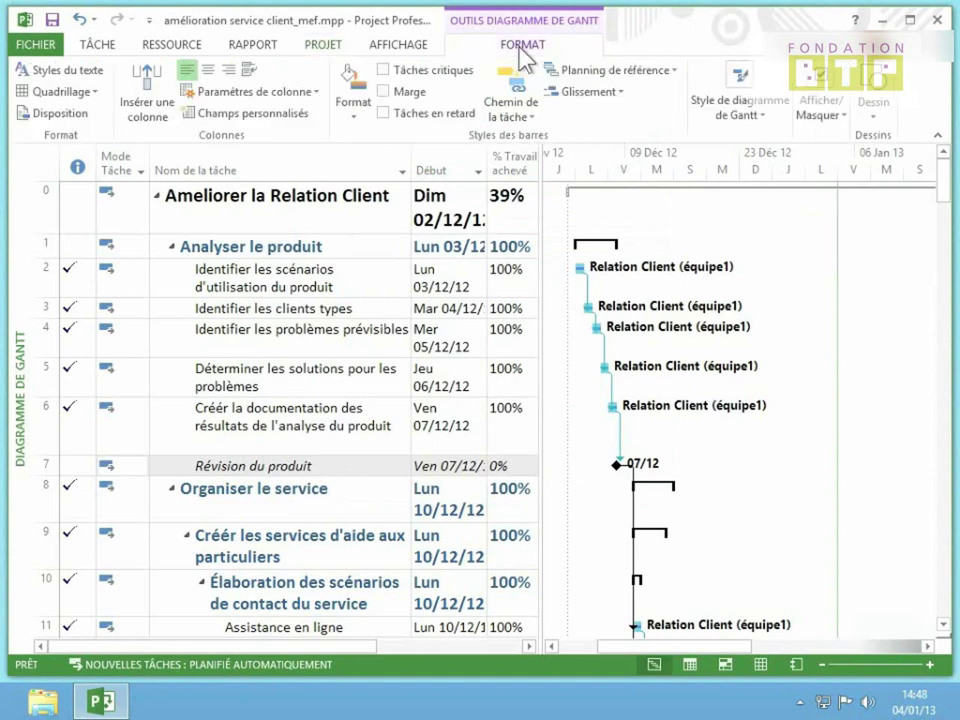
pyautogui.click(613, 76)
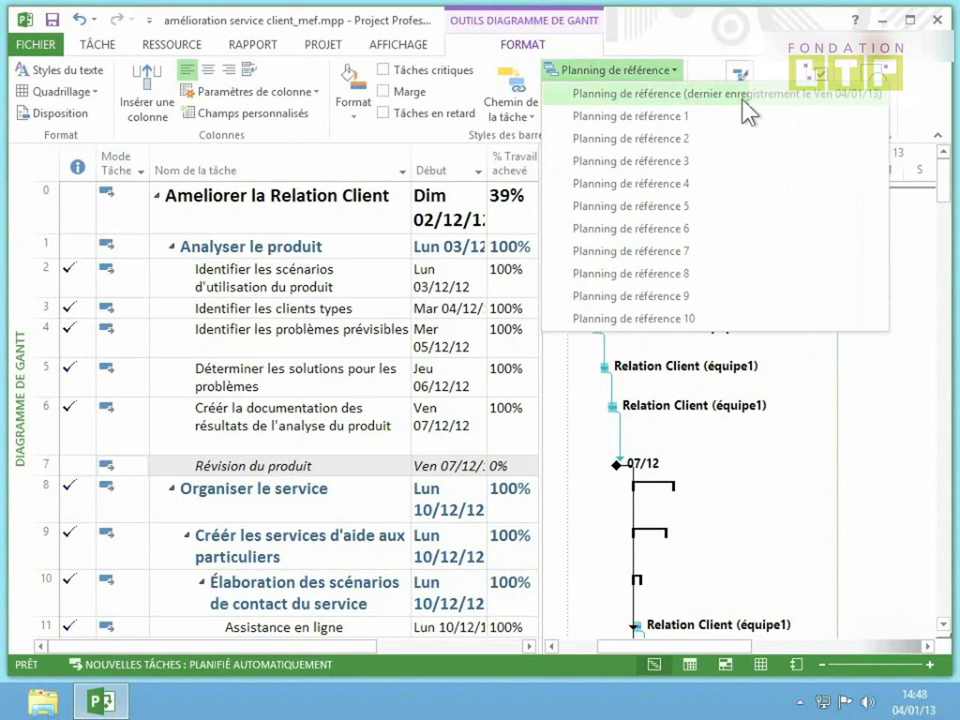
pyautogui.click(646, 99)
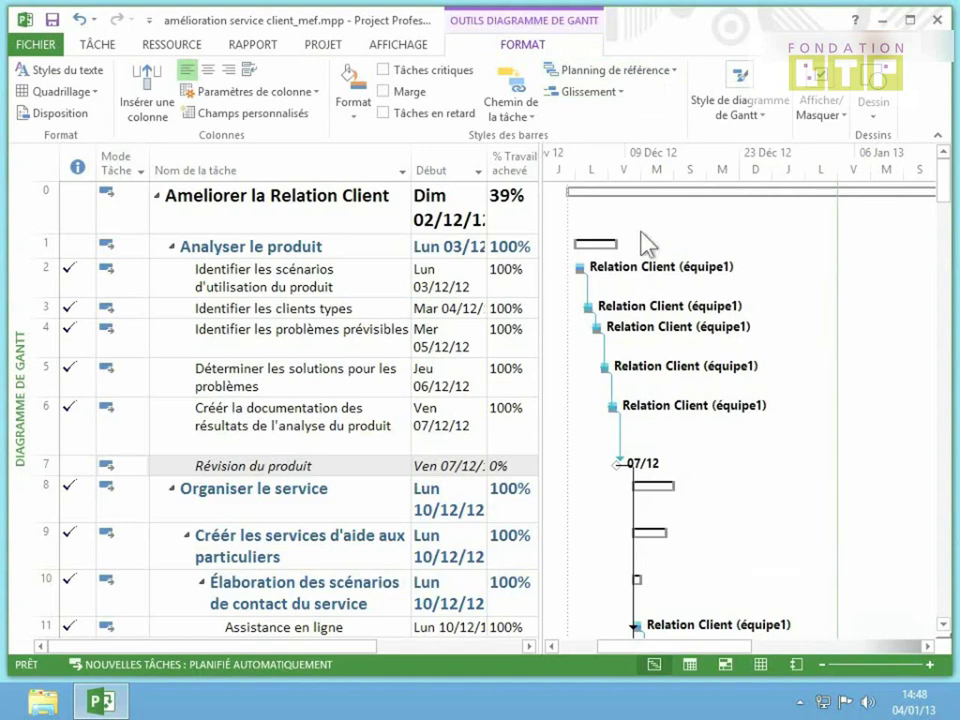
# - Hide the "Planning de référence" bars on the Gantt chart and display them again for comparison
pyautogui.click(647, 76)
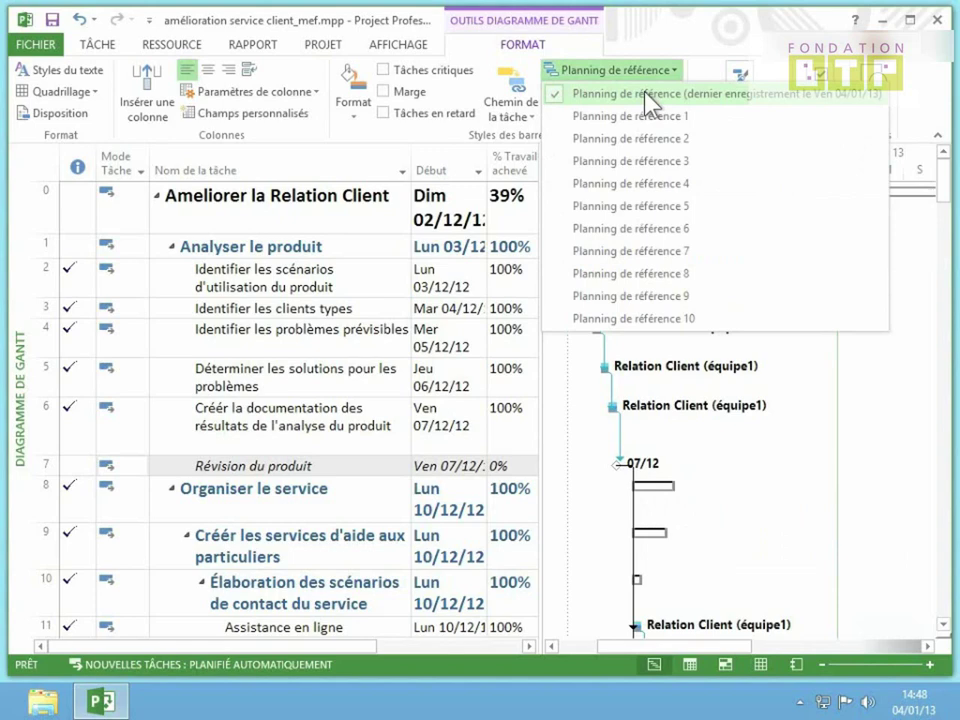
pyautogui.click(645, 100)
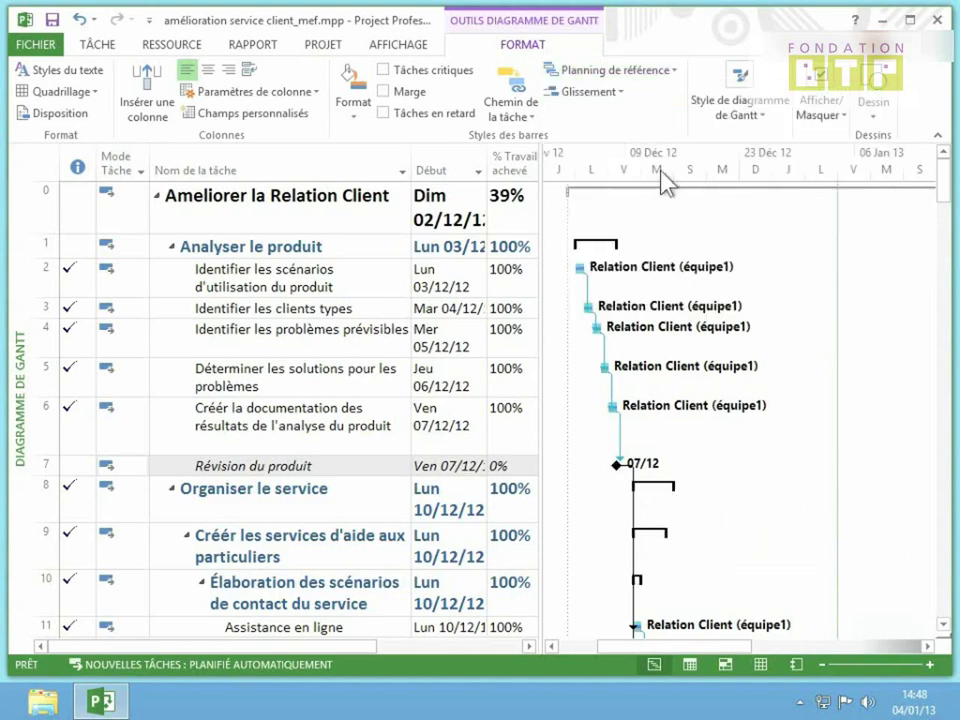
pyautogui.click(658, 76)
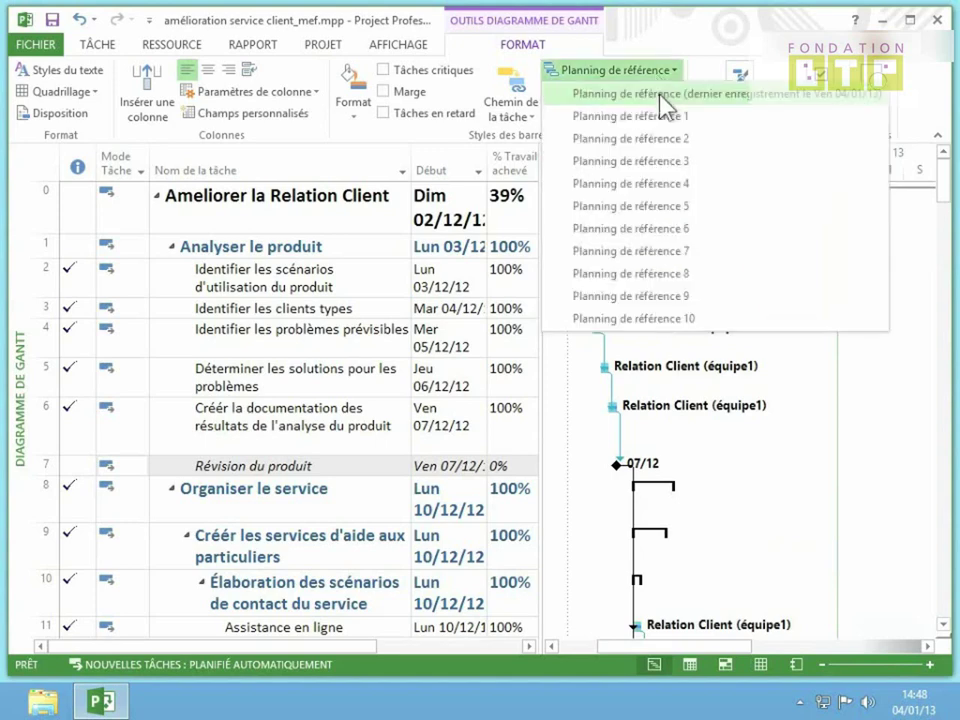
pyautogui.click(664, 100)
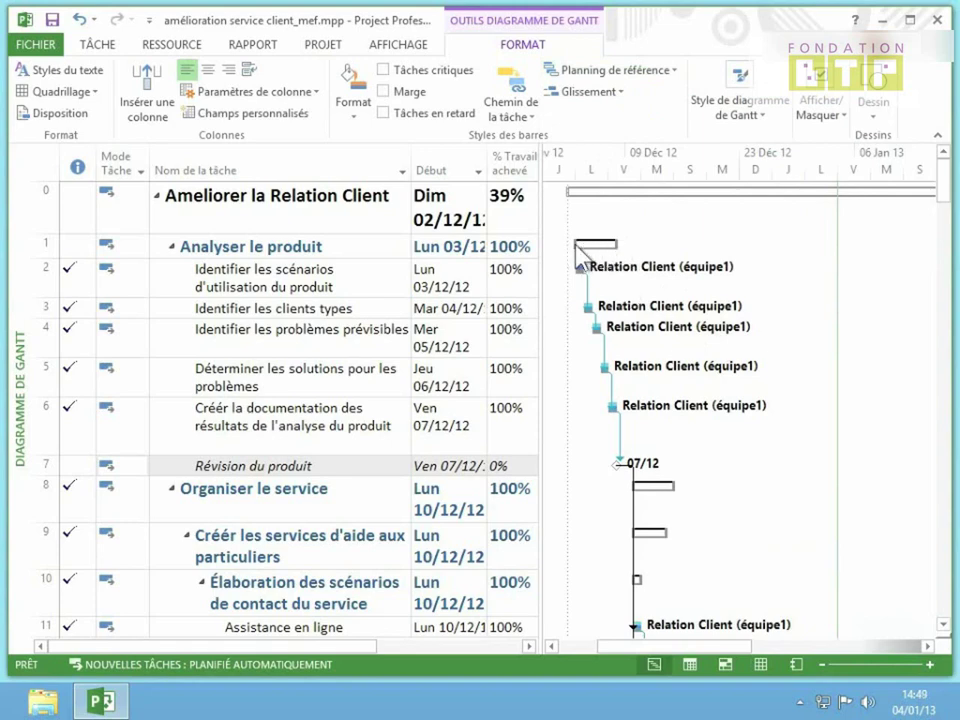
# - Insert a "Fin" column before the "Début" column in the task table
pyautogui.moveTo(580, 256)
pyautogui.scroll(-1, 660, 565)
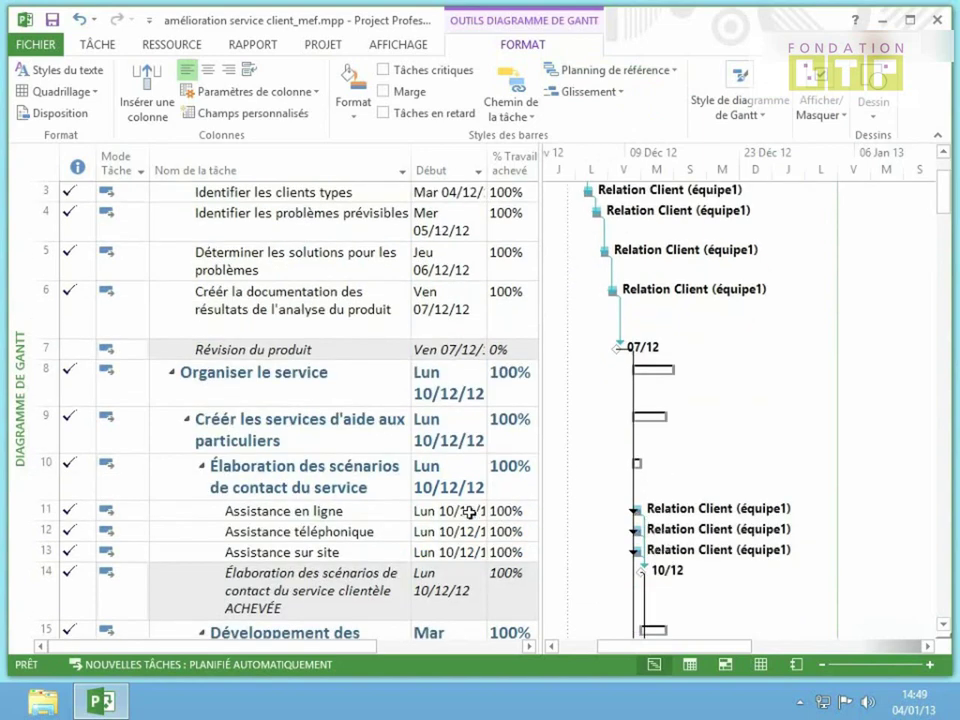
pyautogui.rightClick(457, 152)
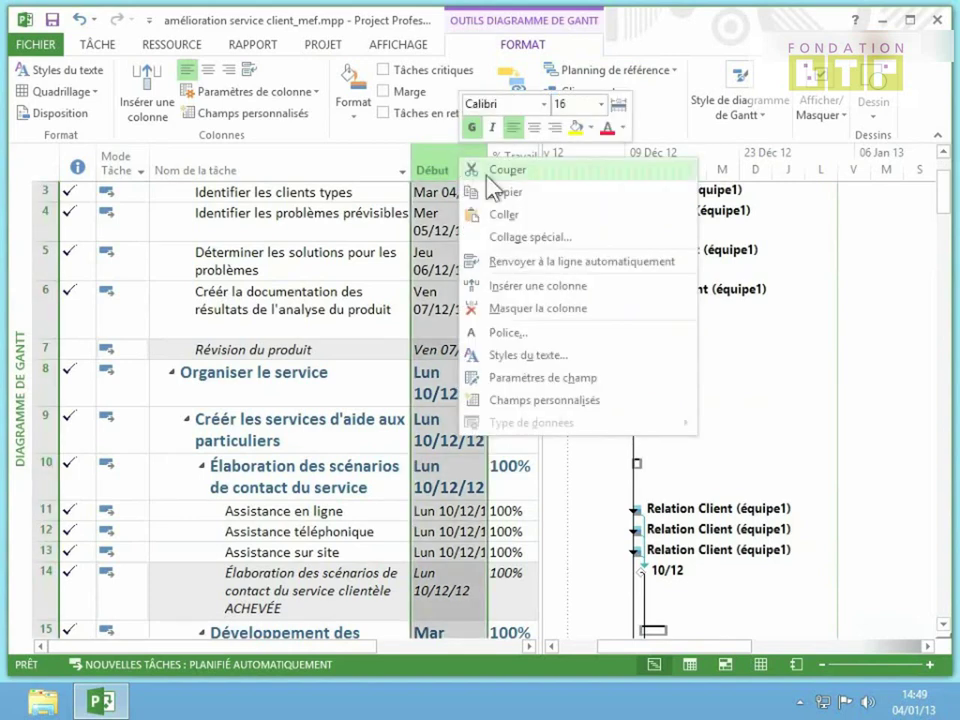
pyautogui.click(540, 287)
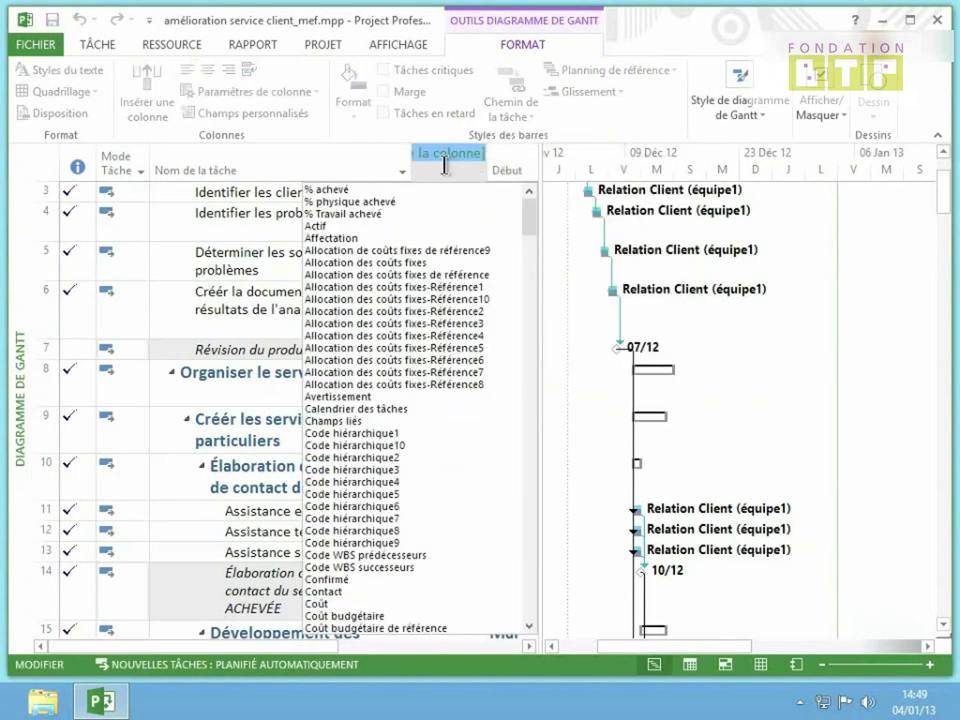
pyautogui.write('f')
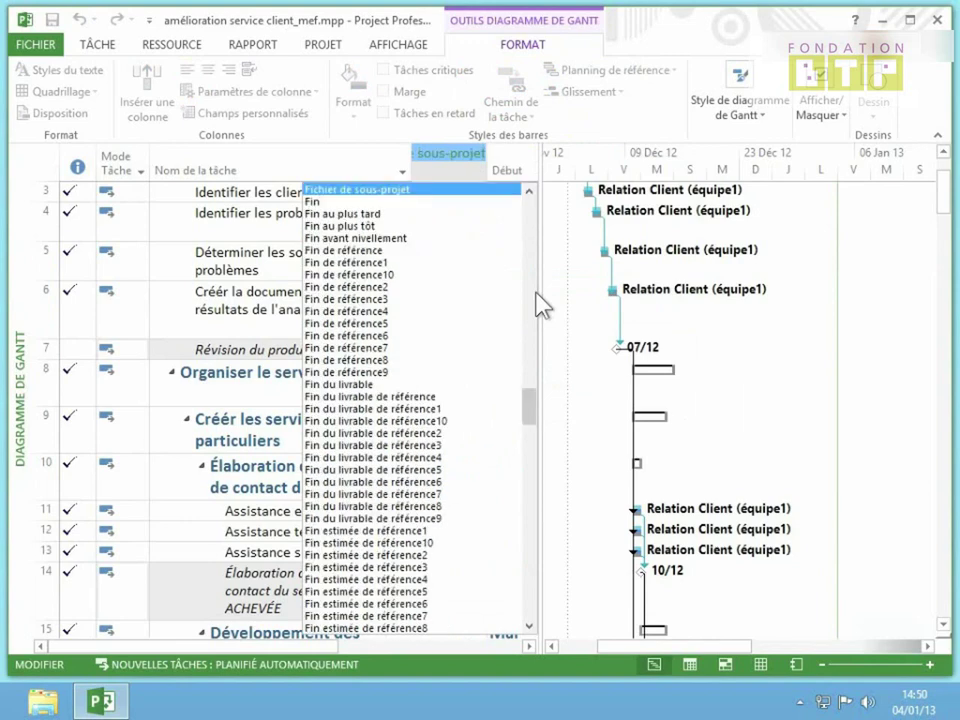
pyautogui.write('in')
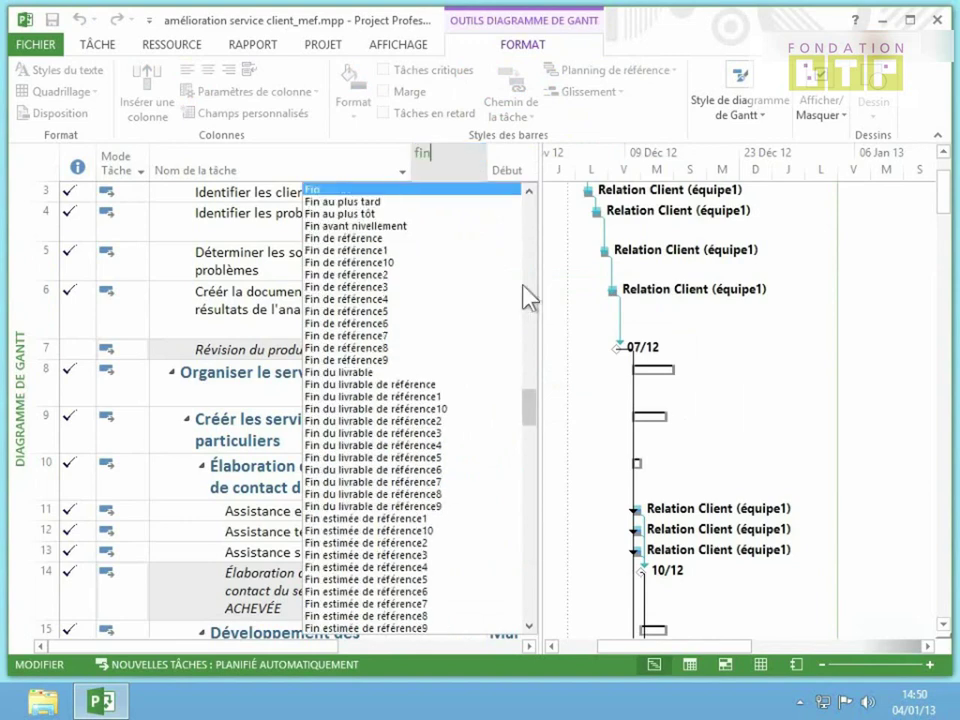
pyautogui.click(395, 190)
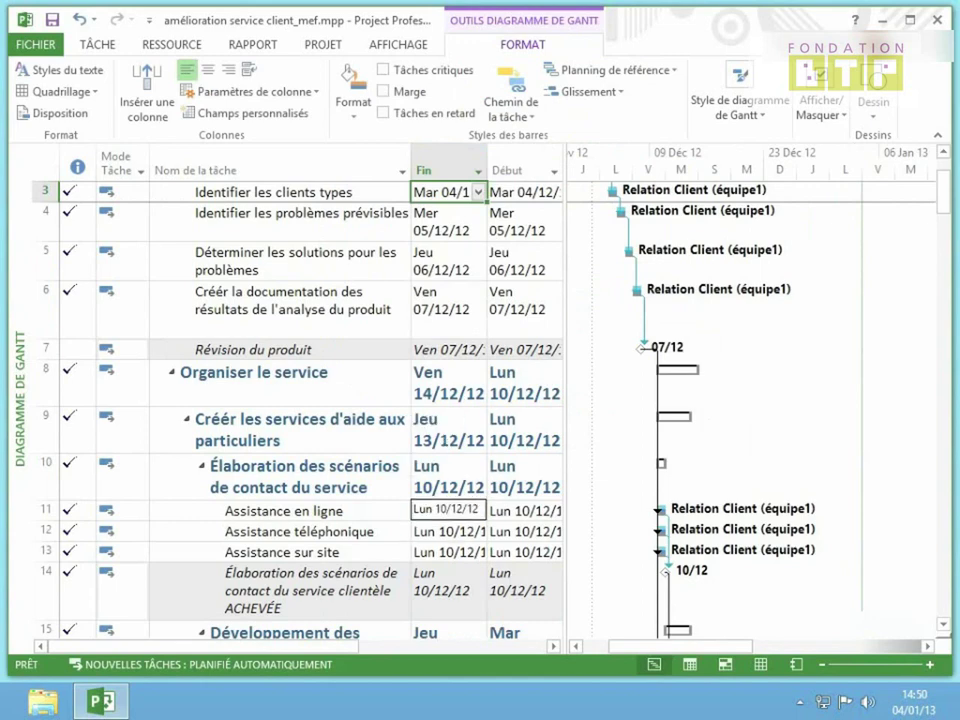
# - Set the finish date of the "Assistance en ligne" task to 12/12/12 and compare its bar with the baseline
pyautogui.click(457, 512)
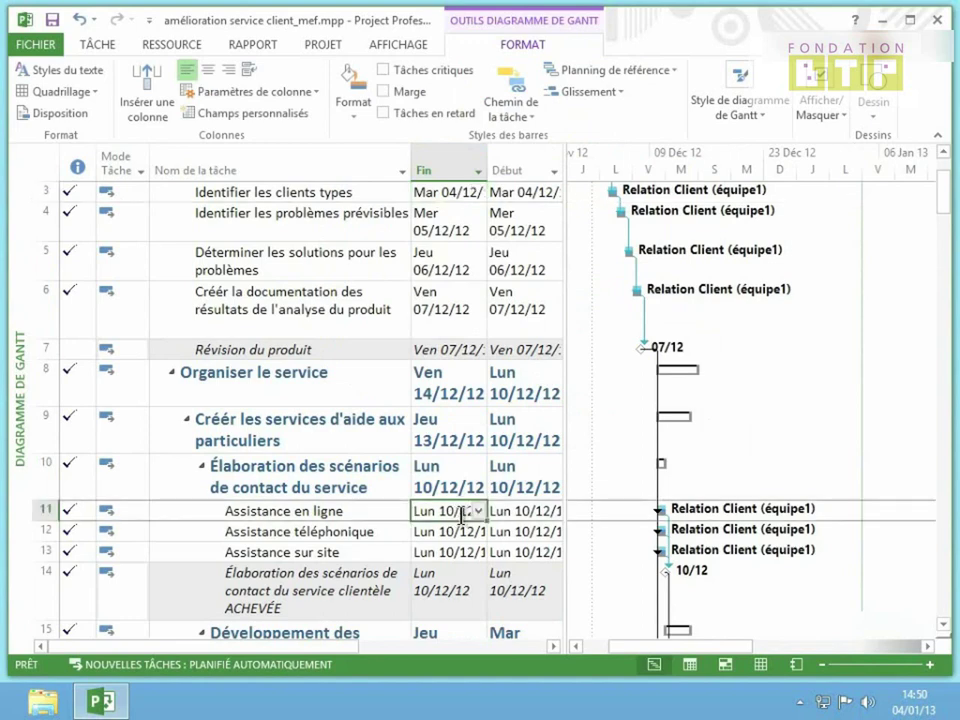
pyautogui.click(481, 511)
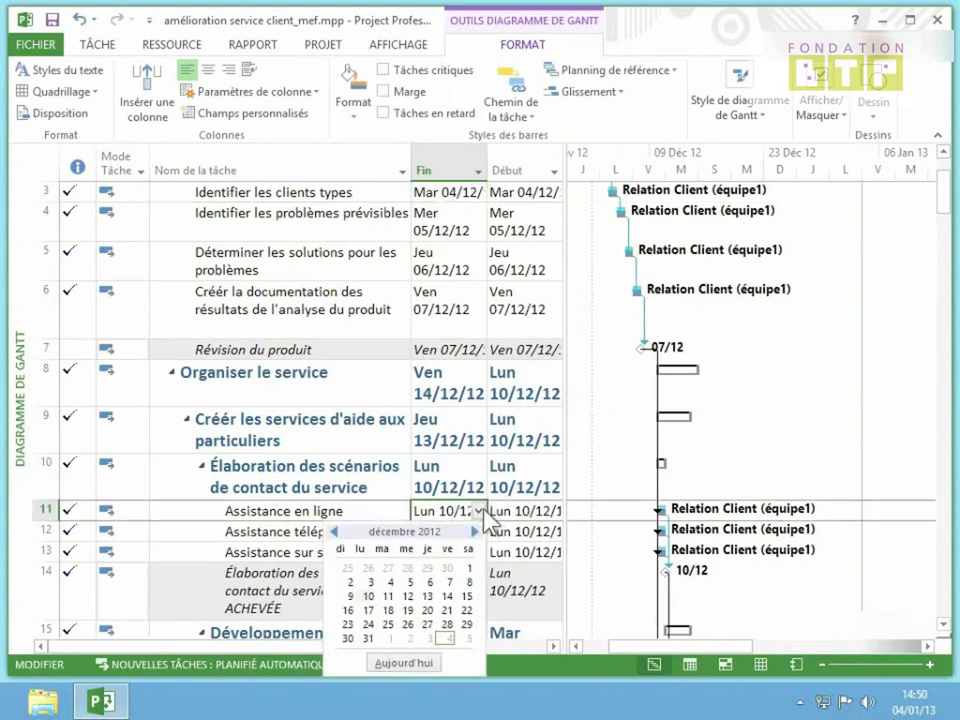
pyautogui.click(407, 596)
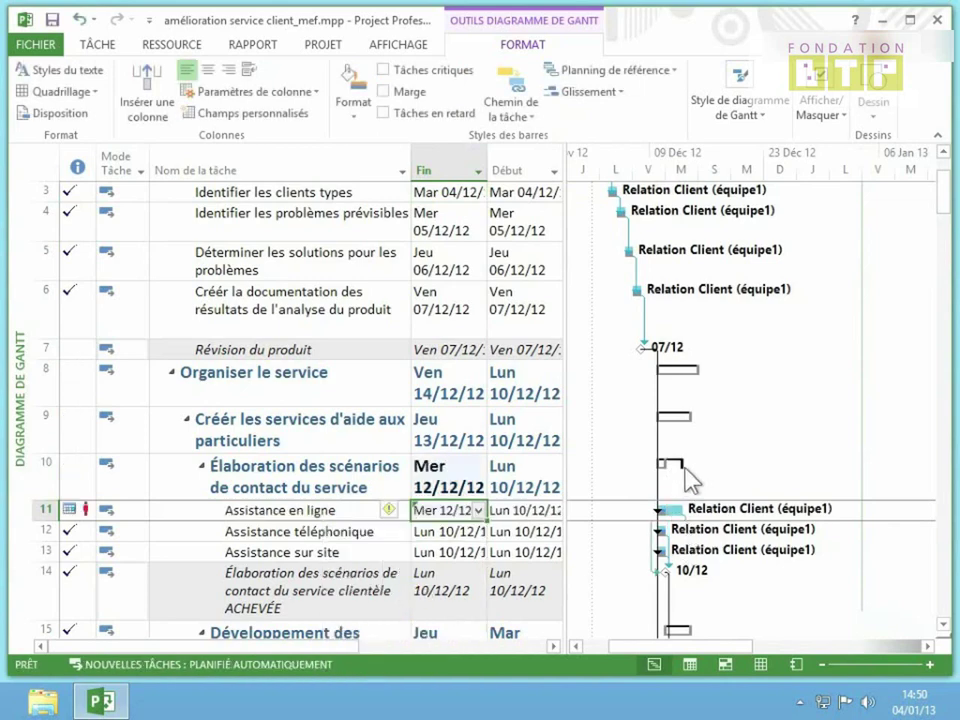
pyautogui.moveTo(688, 480)
pyautogui.click(928, 665)
pyautogui.click(929, 665)
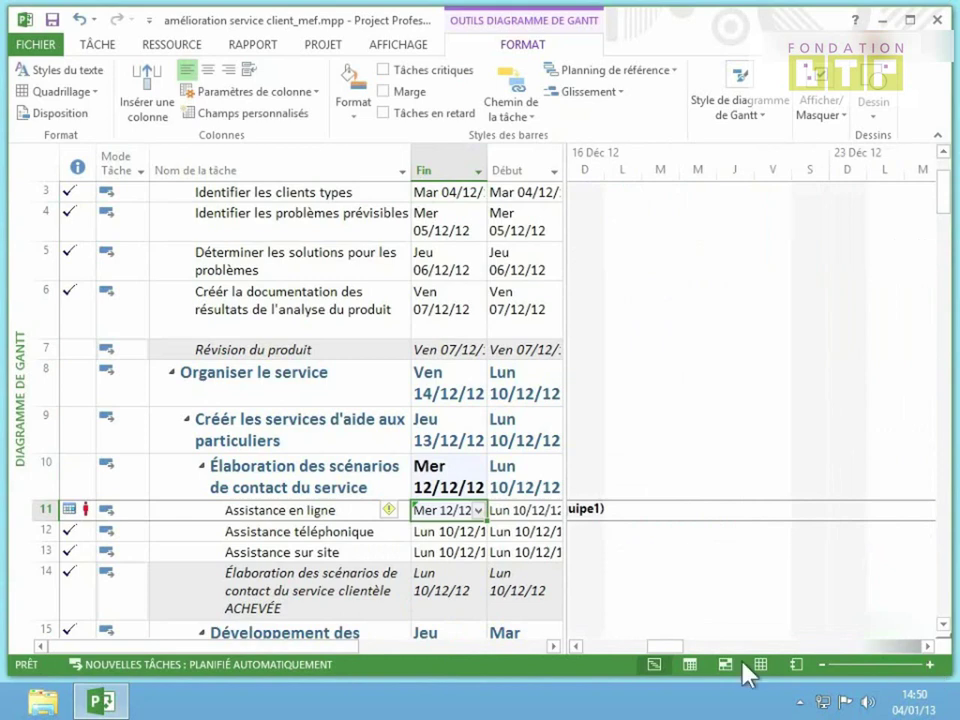
pyautogui.moveTo(659, 648); pyautogui.dragTo(636, 648)
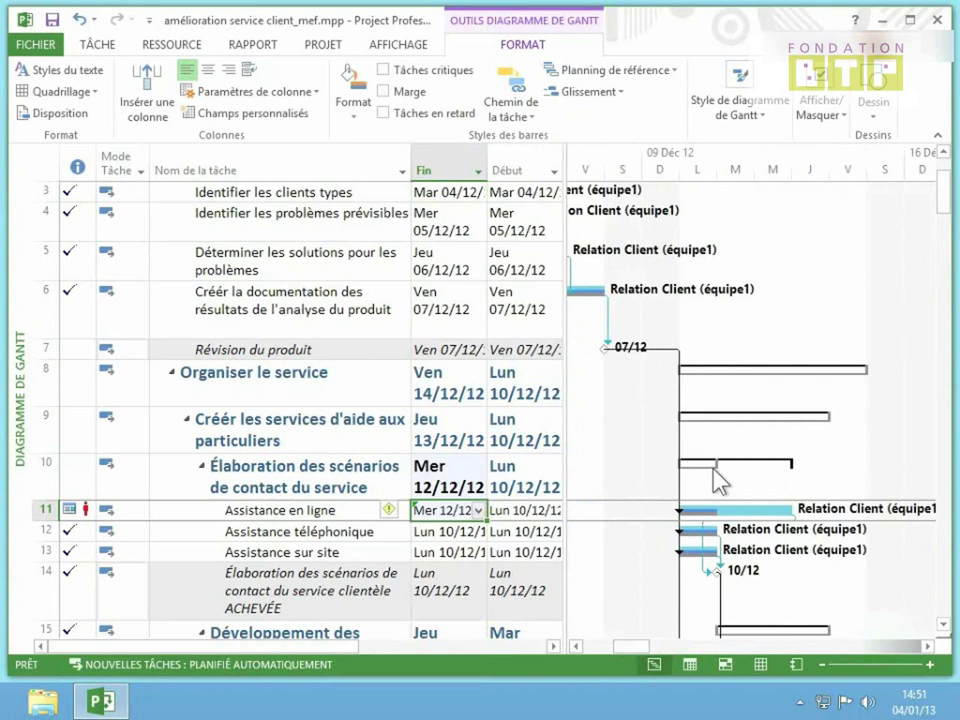
# - Update "Planning de référence" for the selected task "Assistance en ligne" only, replacing its existing baseline data
pyautogui.click(323, 45)
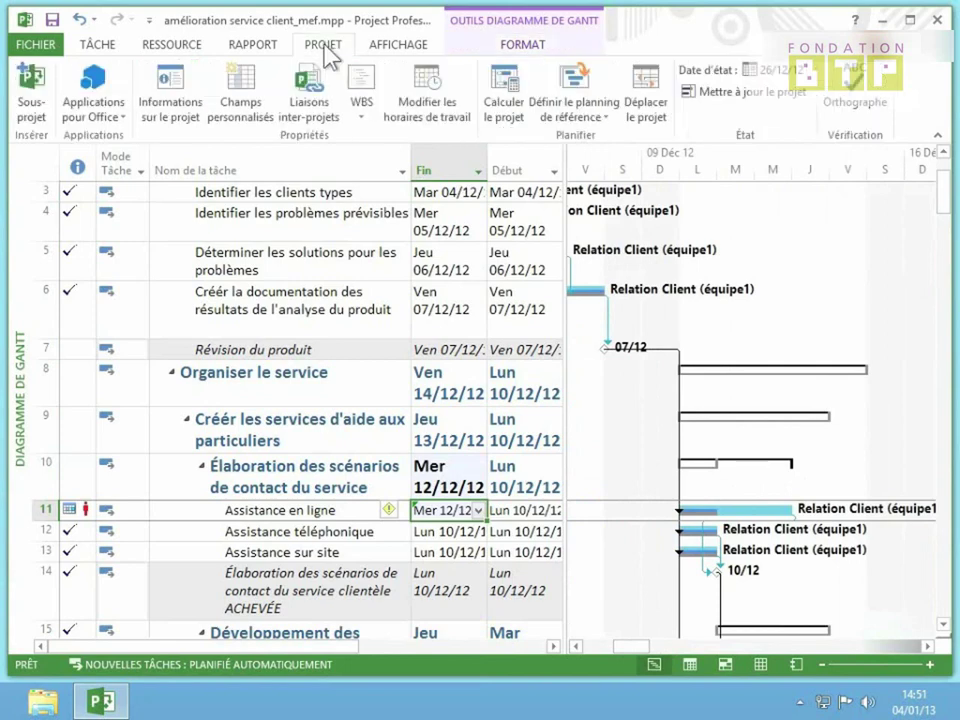
pyautogui.click(593, 111)
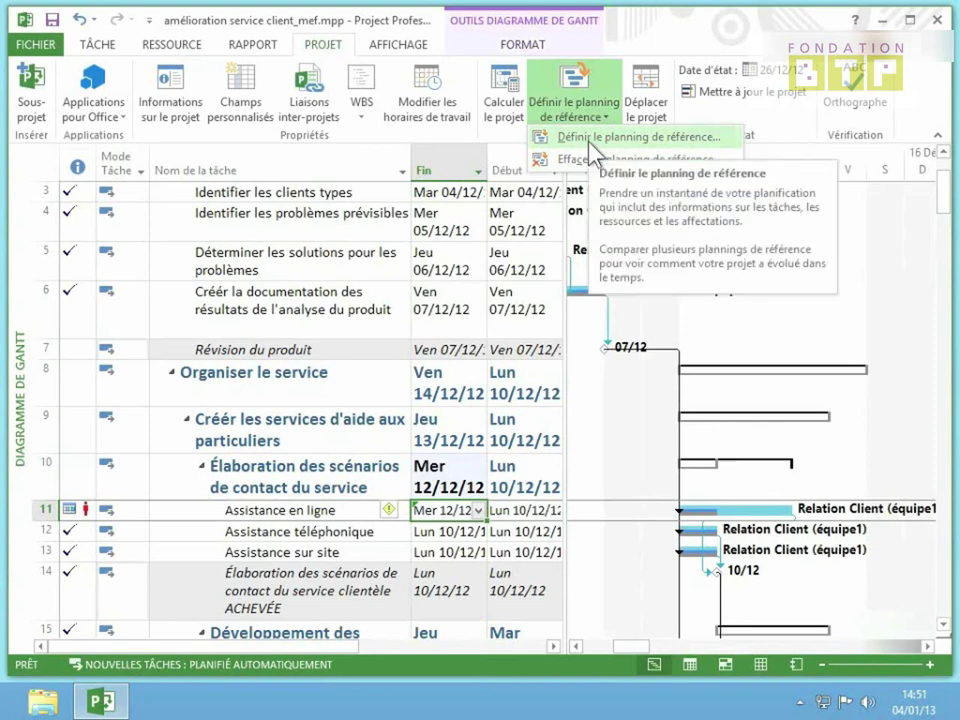
pyautogui.click(590, 140)
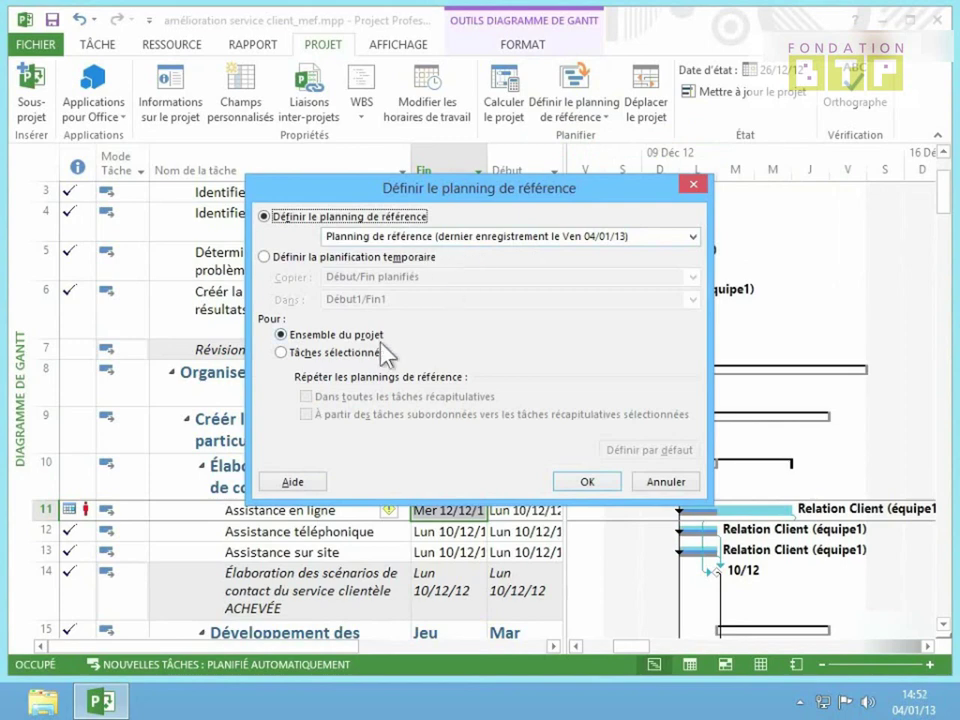
pyautogui.click(331, 353)
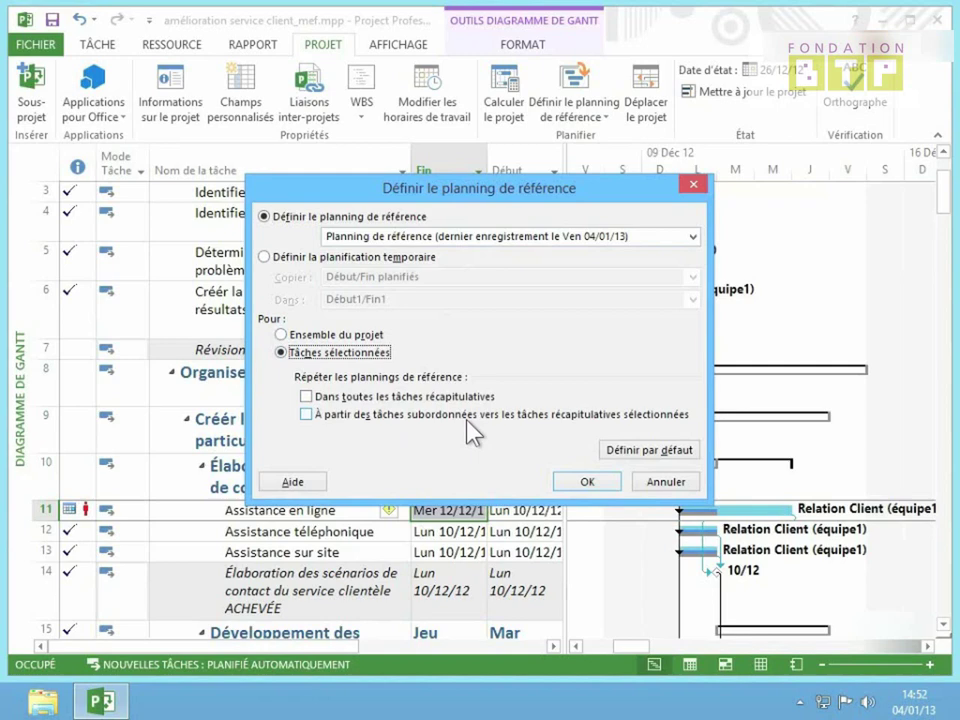
pyautogui.click(584, 482)
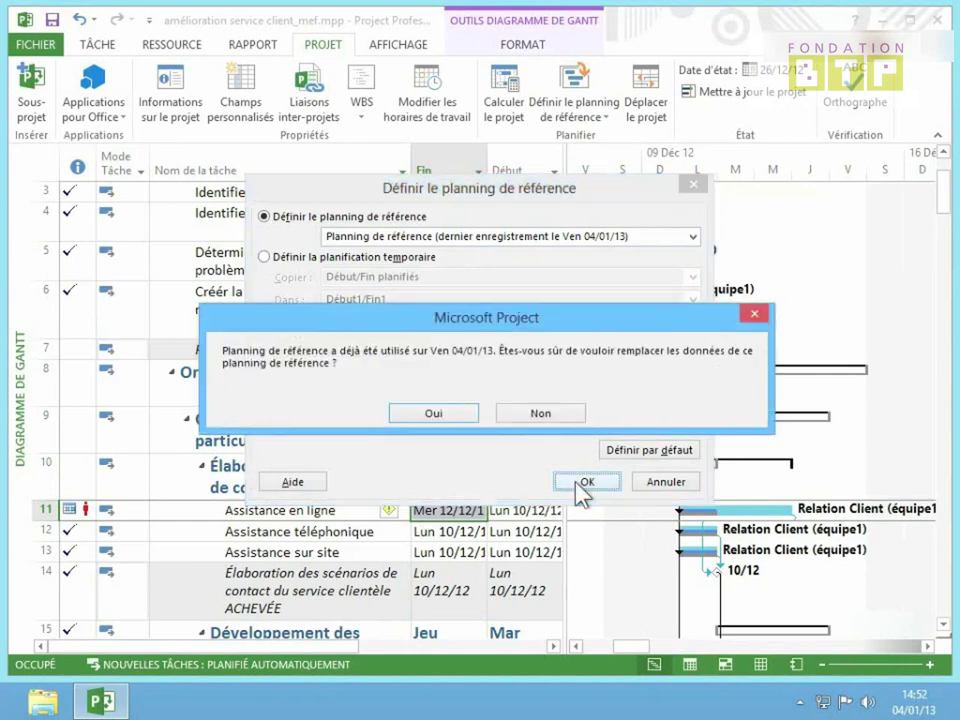
pyautogui.click(459, 417)
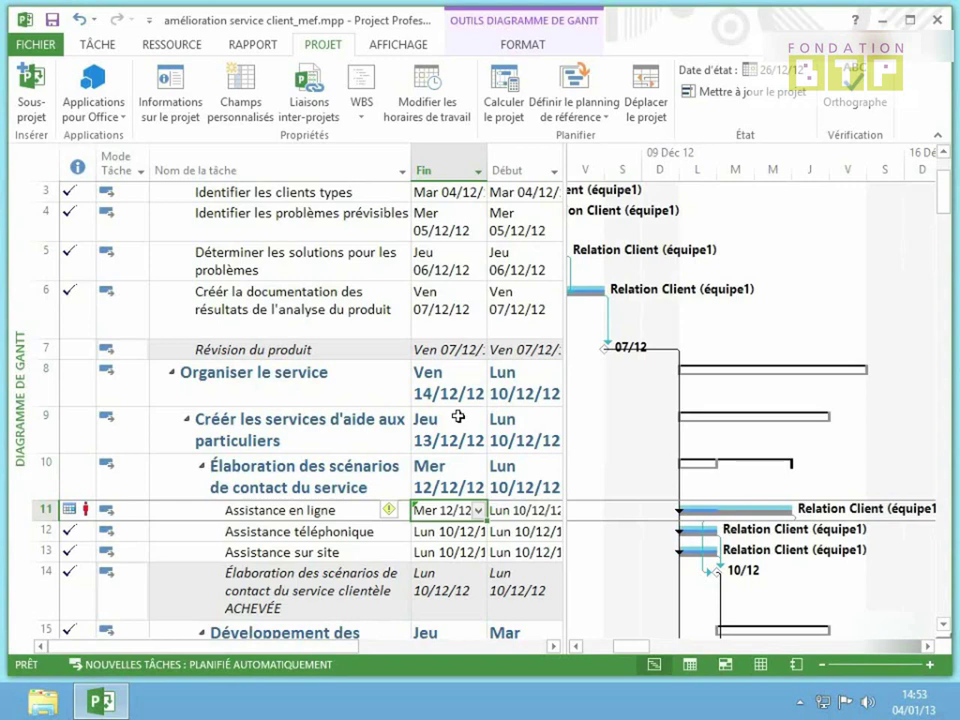
# - Review the baselines available for saving in the baseline definition dialog and leave it without changes
pyautogui.click(590, 115)
pyautogui.click(580, 140)
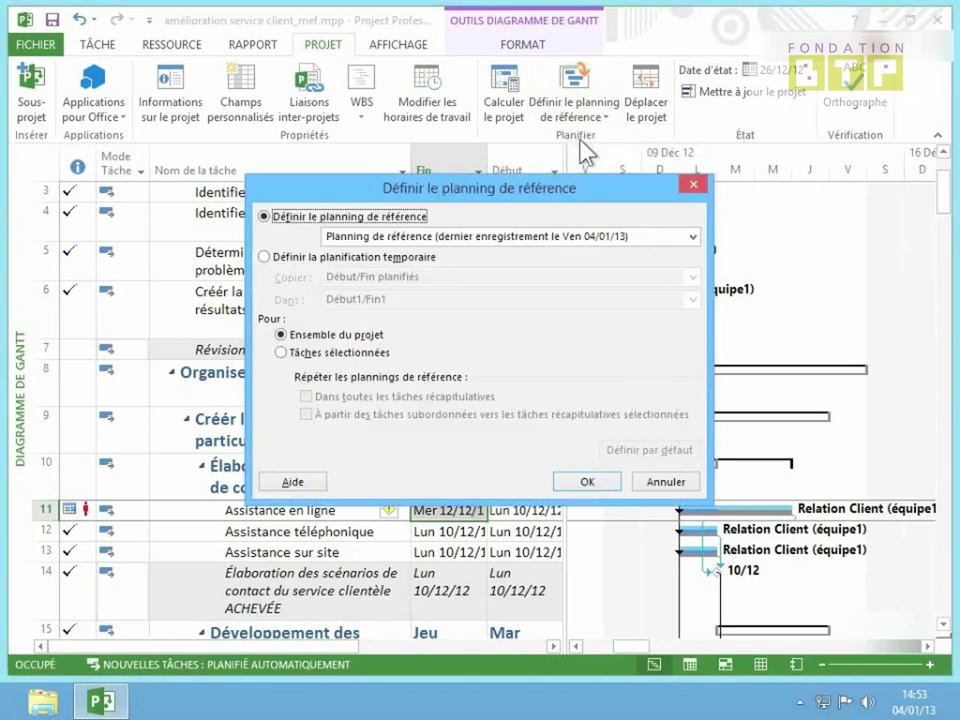
pyautogui.click(552, 236)
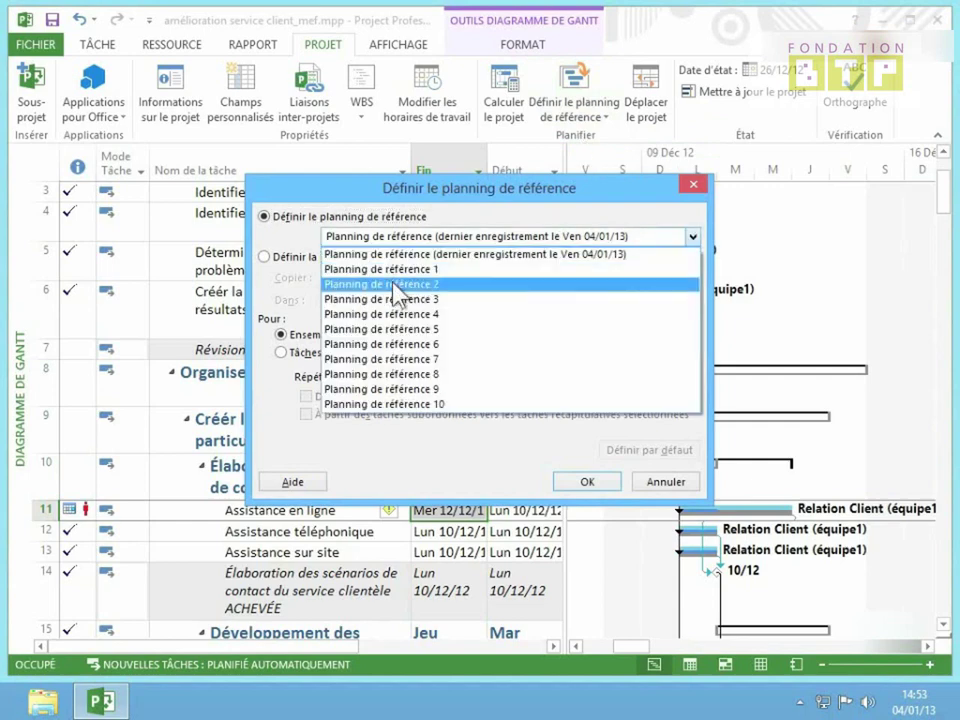
pyautogui.click(560, 450)
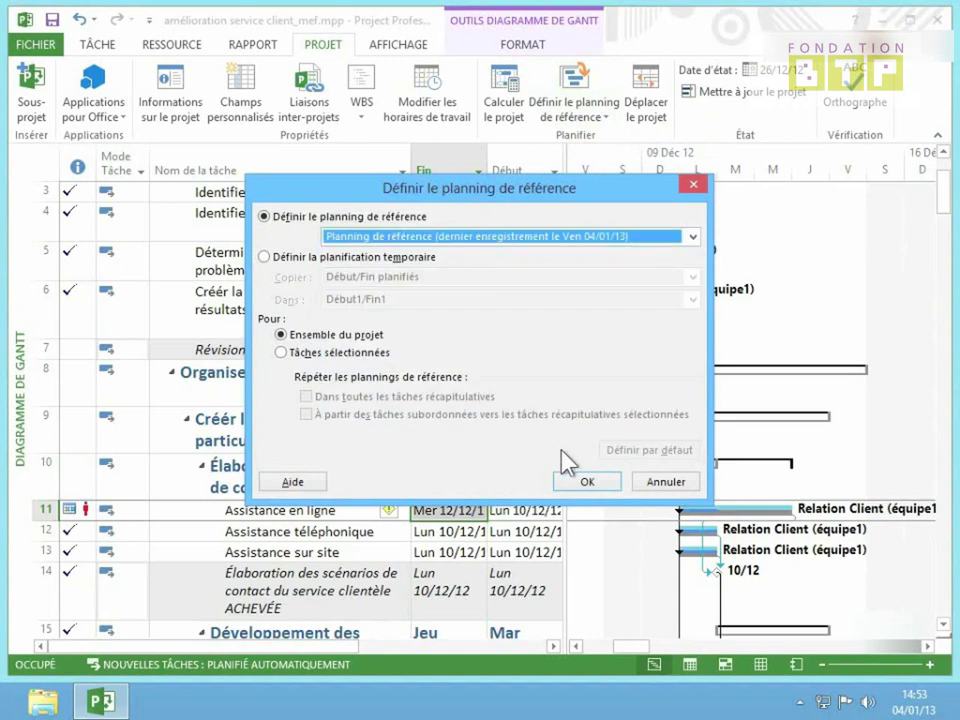
pyautogui.click(665, 482)
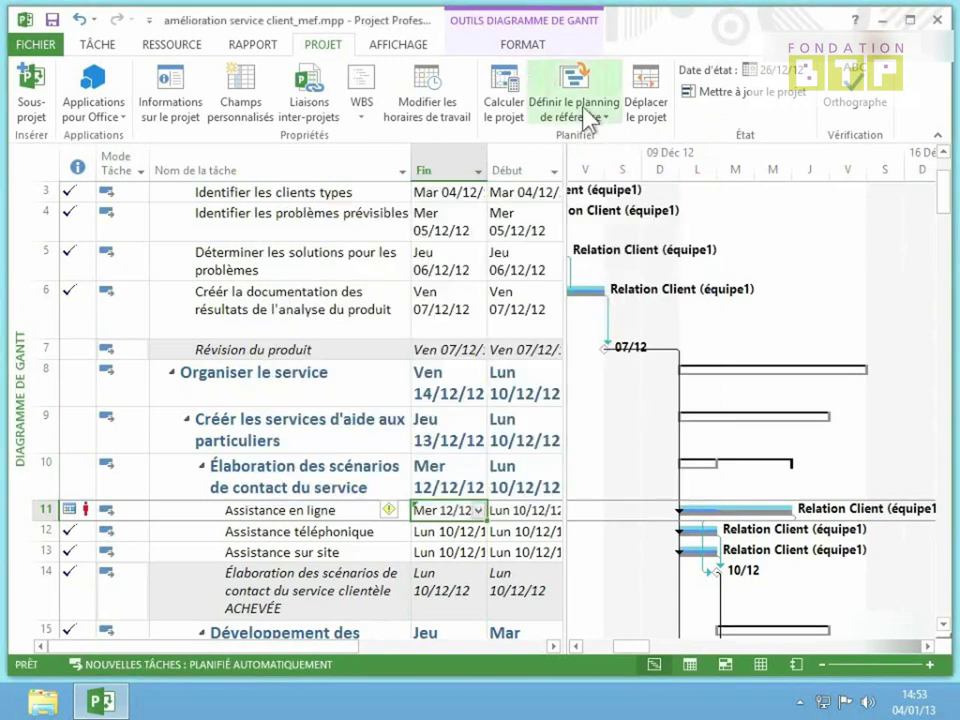
# - Review the baselines that can be displayed on the Gantt chart and the task path highlighting options, without changing any
pyautogui.click(520, 46)
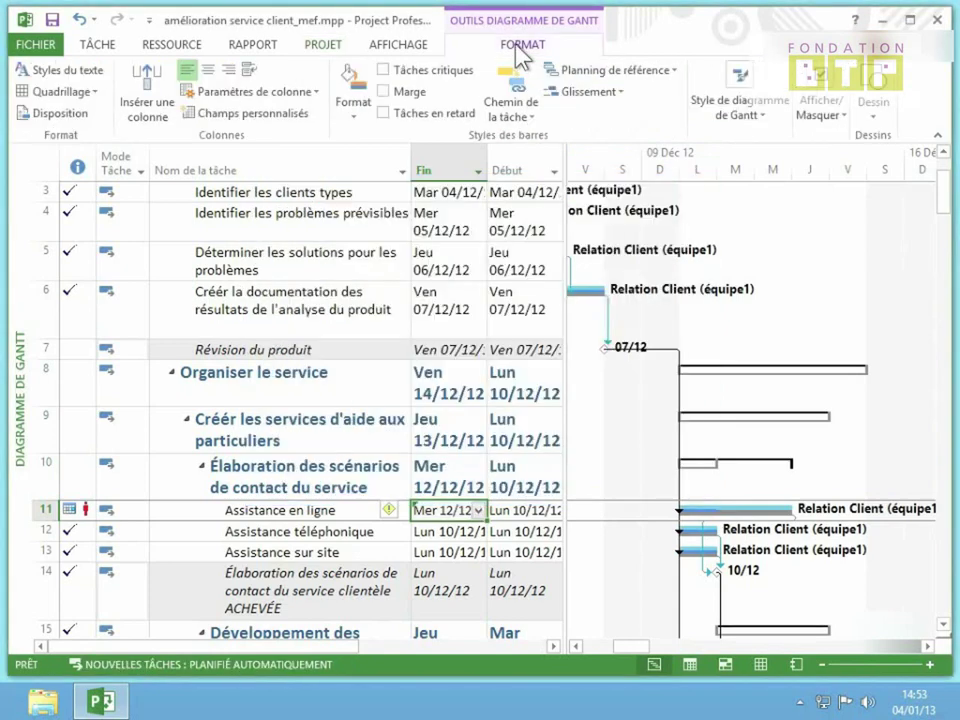
pyautogui.click(565, 71)
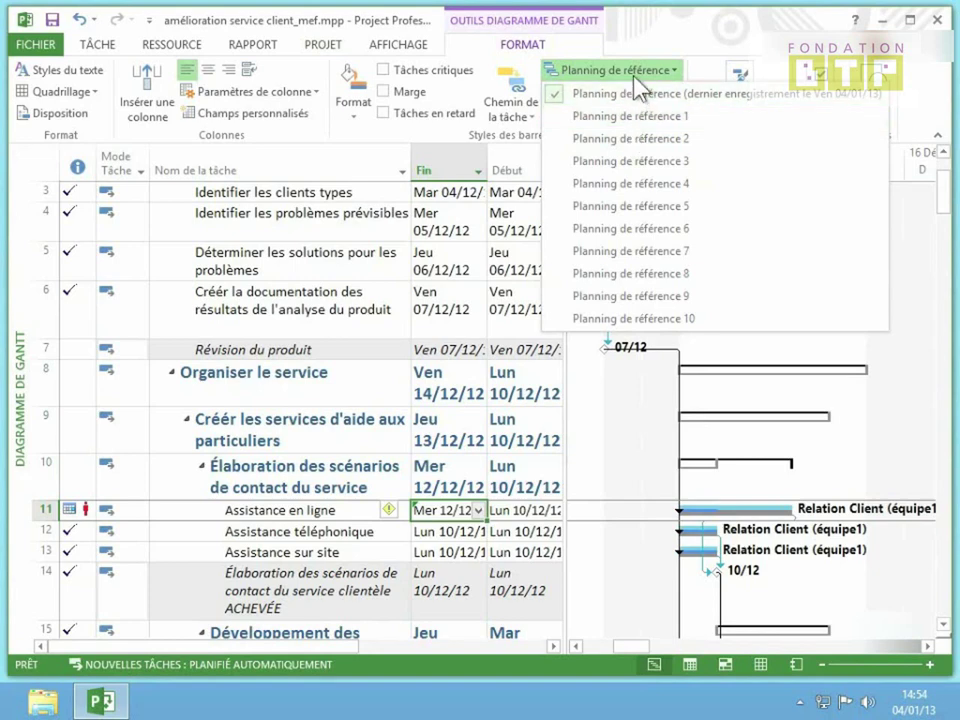
pyautogui.click(518, 62)
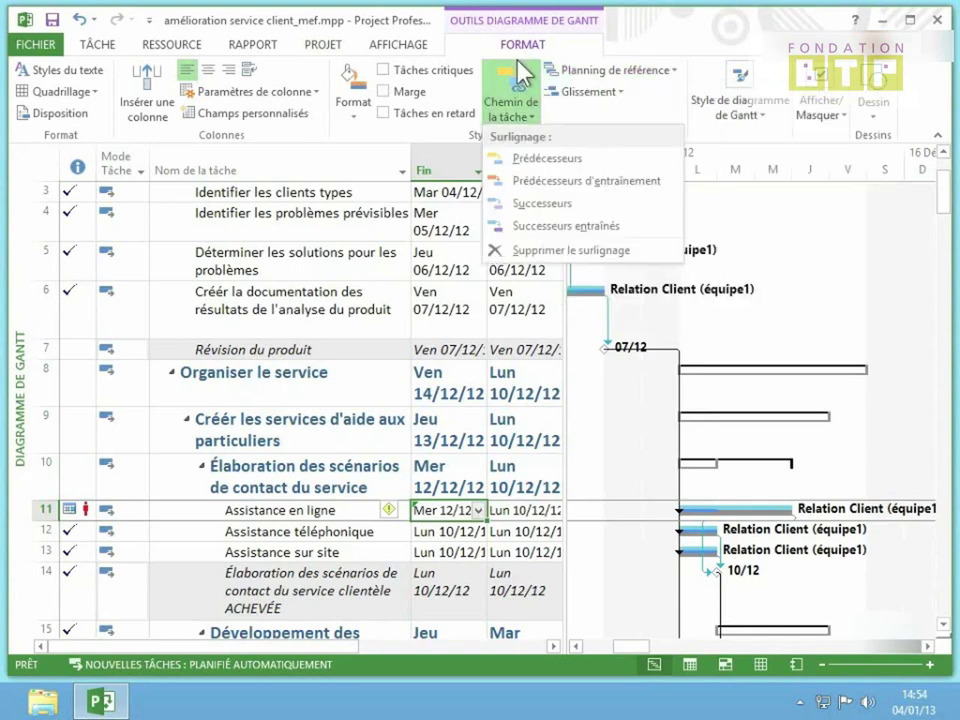
pyautogui.click(660, 95)
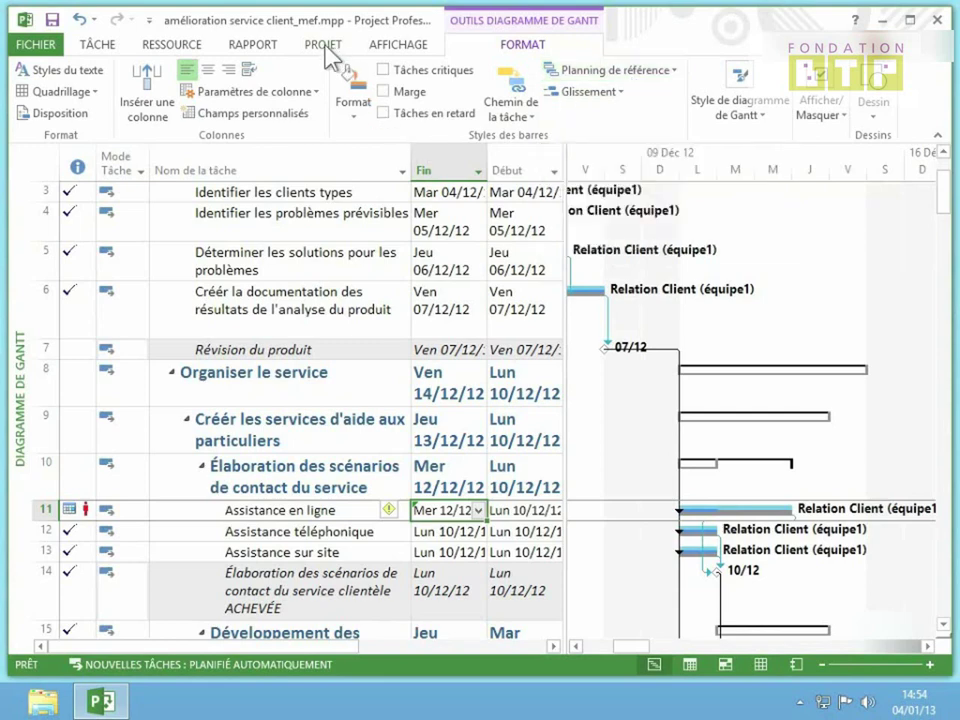
# - Apply the "Variation" table to the Gantt view and examine the start and finish variances against the baseline
pyautogui.click(401, 45)
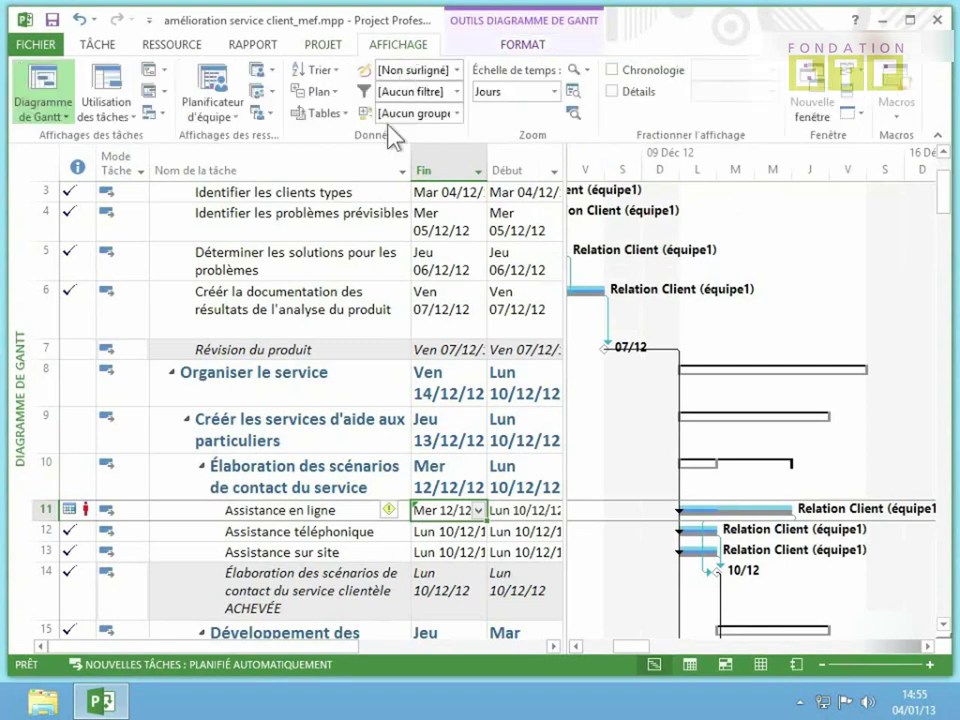
pyautogui.click(343, 115)
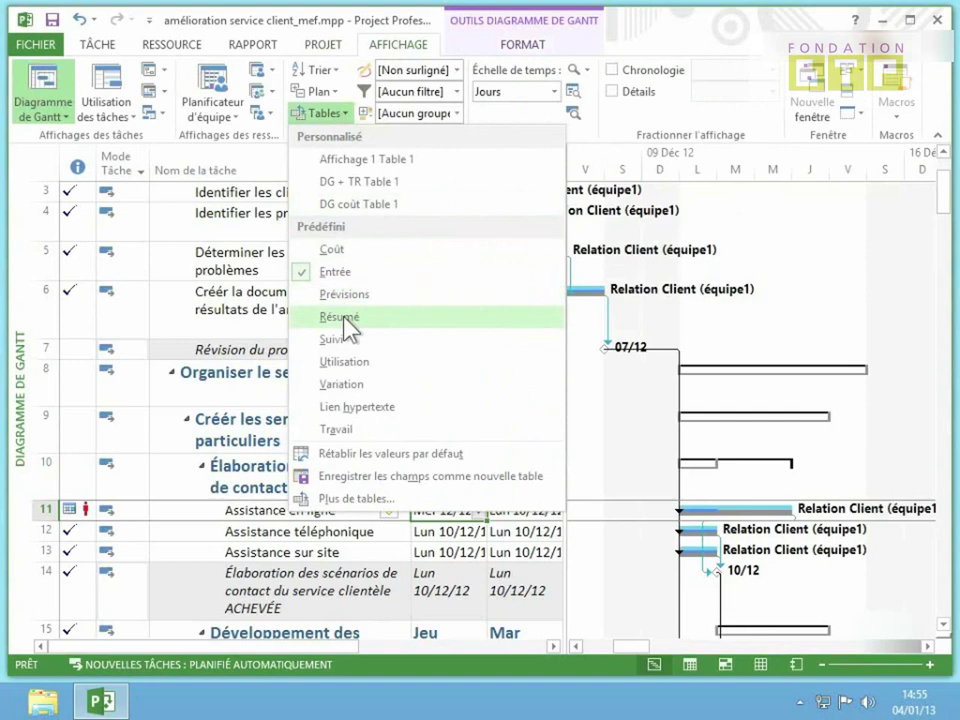
pyautogui.click(346, 385)
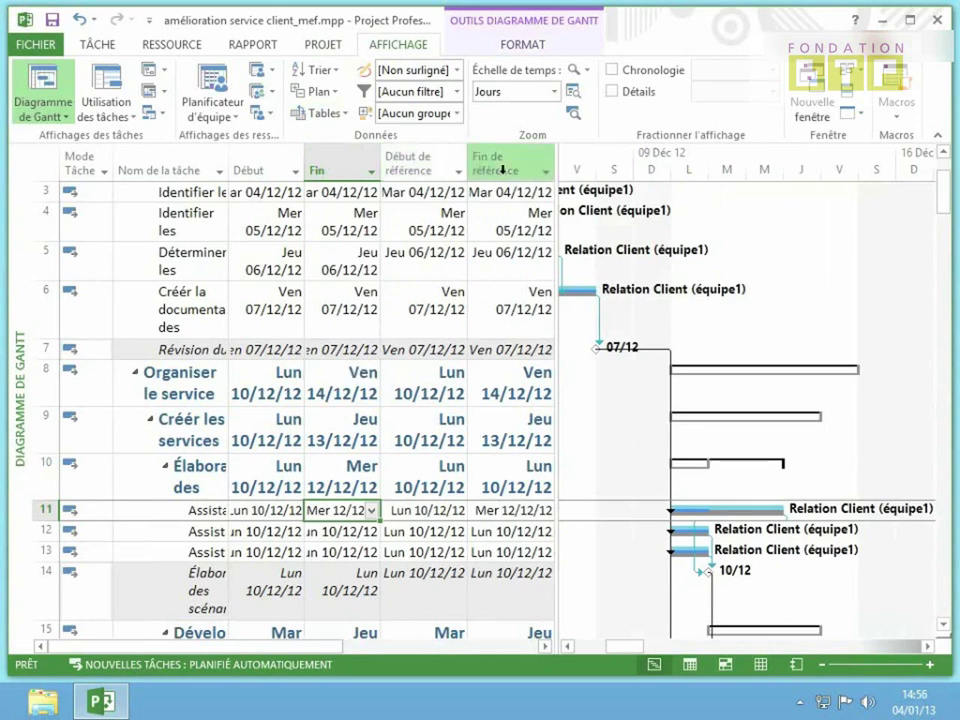
pyautogui.hscroll(5, 435, 180)
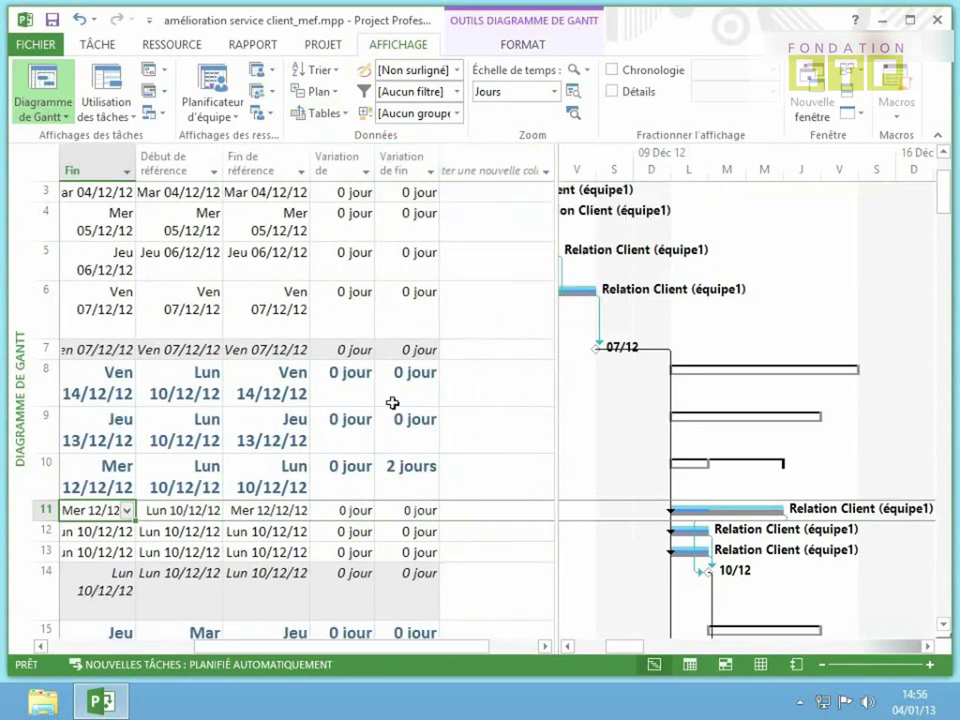
pyautogui.click(403, 481)
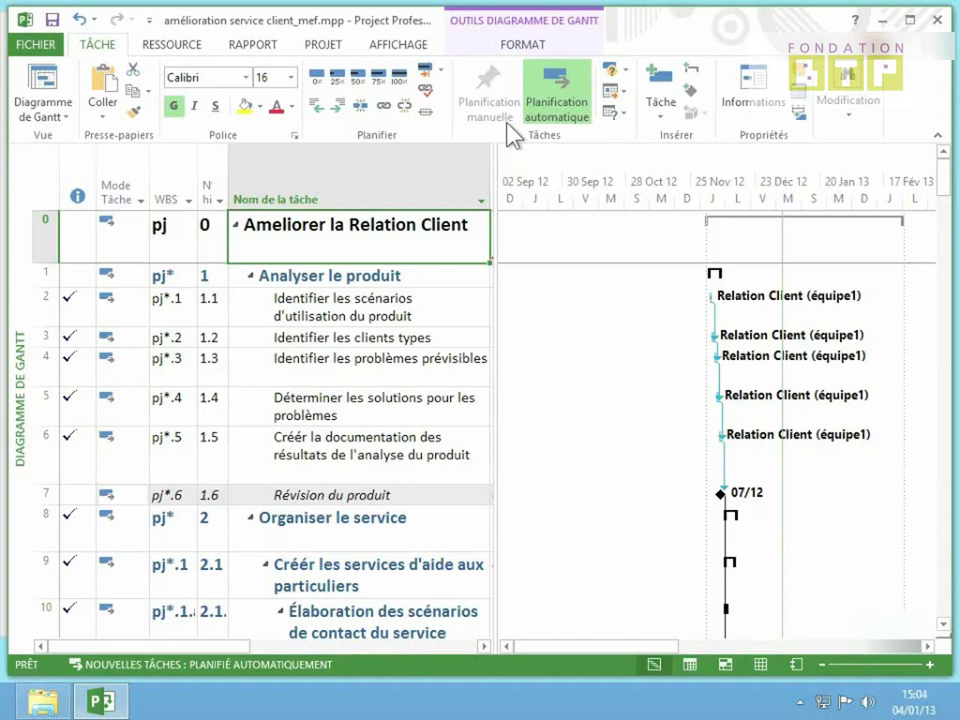
# - Turn on display of the current progress line at the current date in the "Courbes d'avancement" settings
pyautogui.click(524, 45)
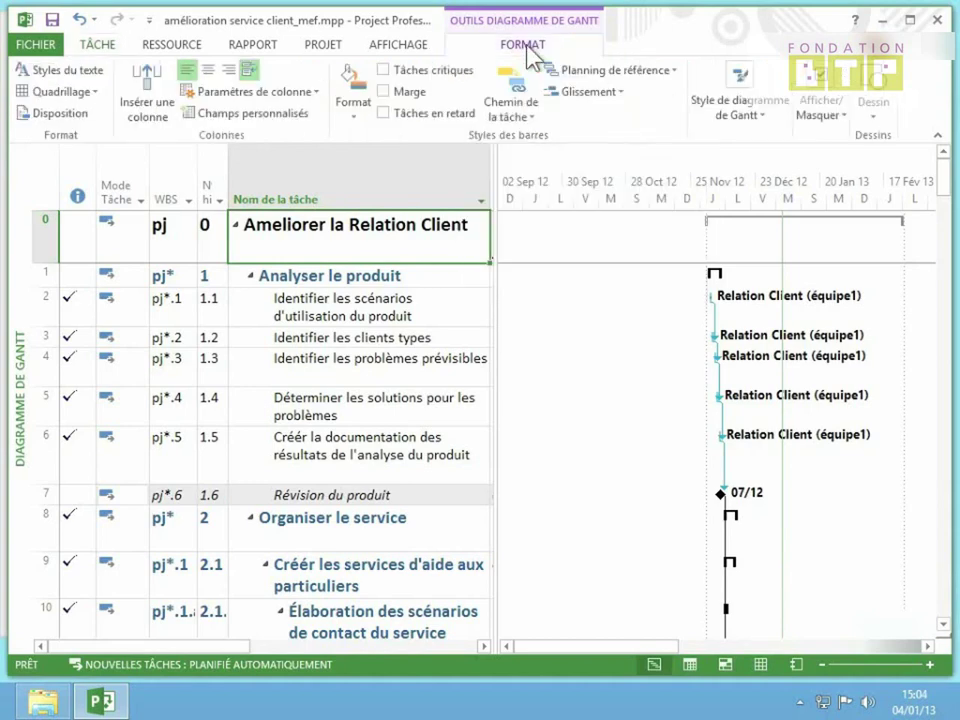
pyautogui.click(98, 91)
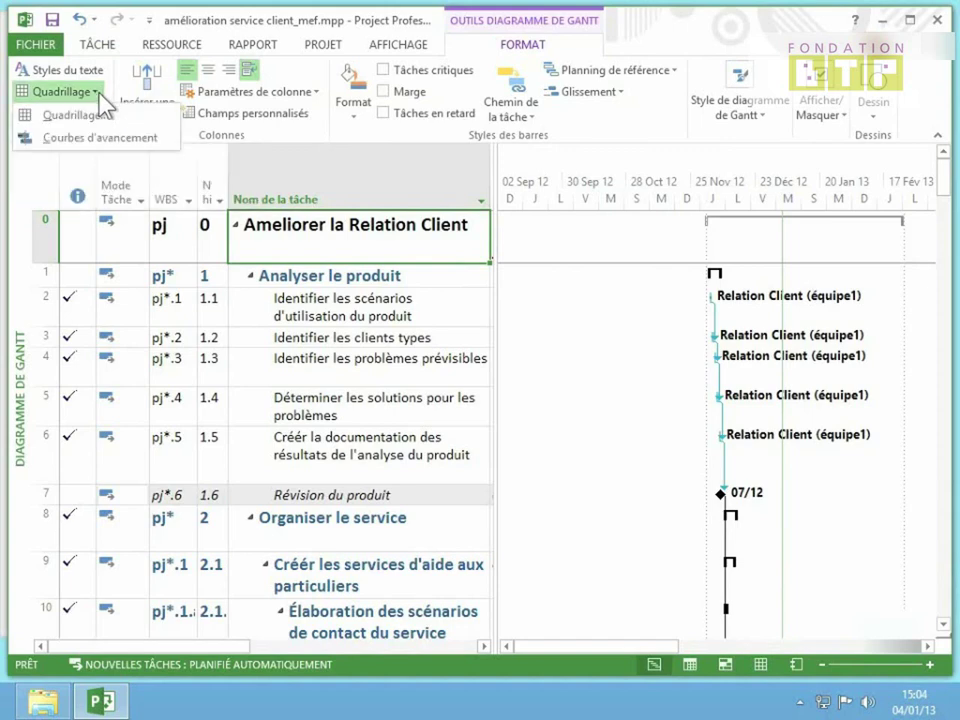
pyautogui.click(98, 137)
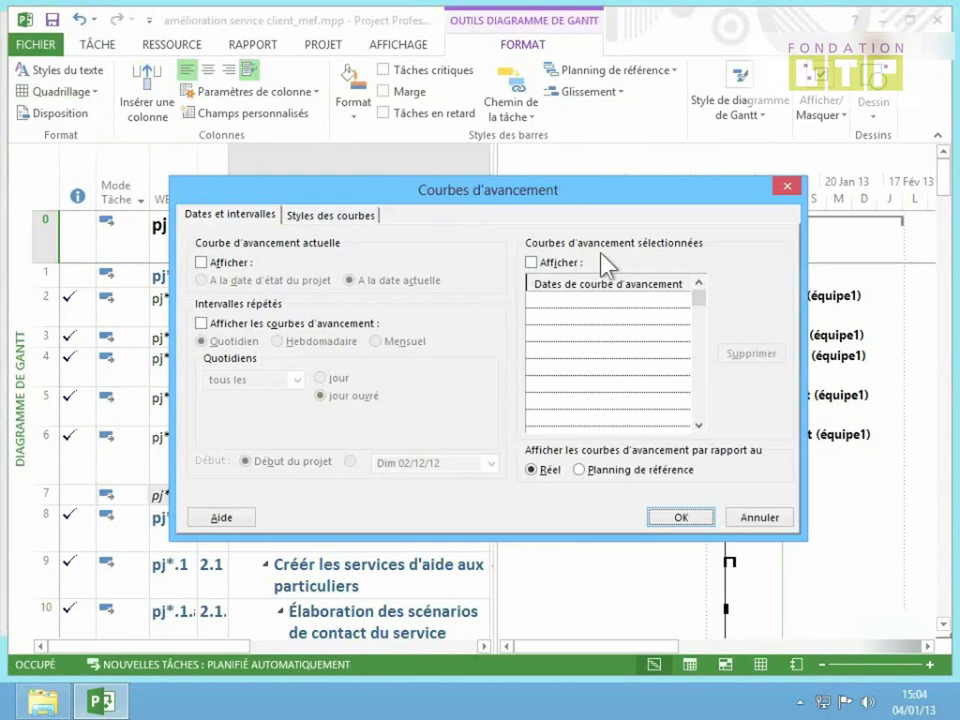
pyautogui.click(238, 266)
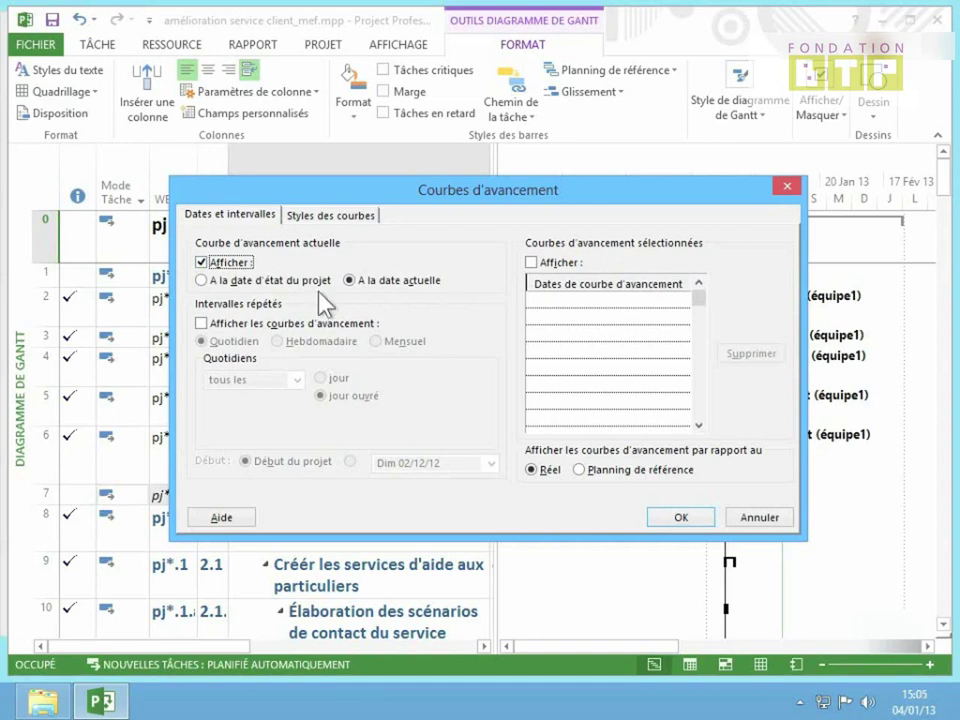
# - Enable progress lines at repeated monthly intervals, on the last working day ("Dernier", "Jour ouvré") of every month
pyautogui.click(251, 324)
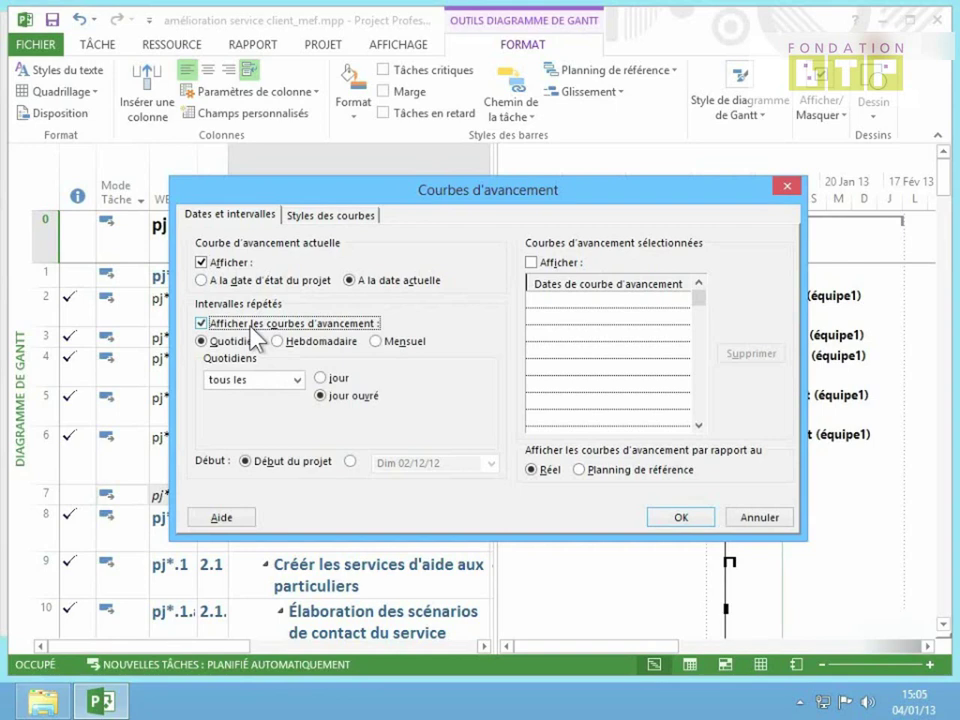
pyautogui.click(378, 342)
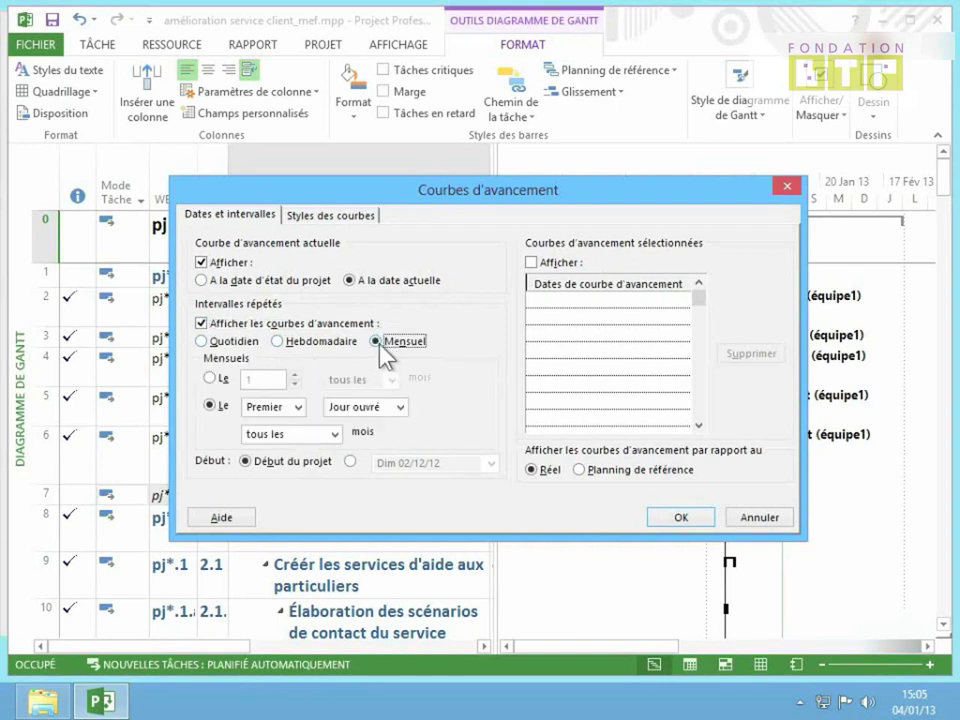
pyautogui.click(297, 408)
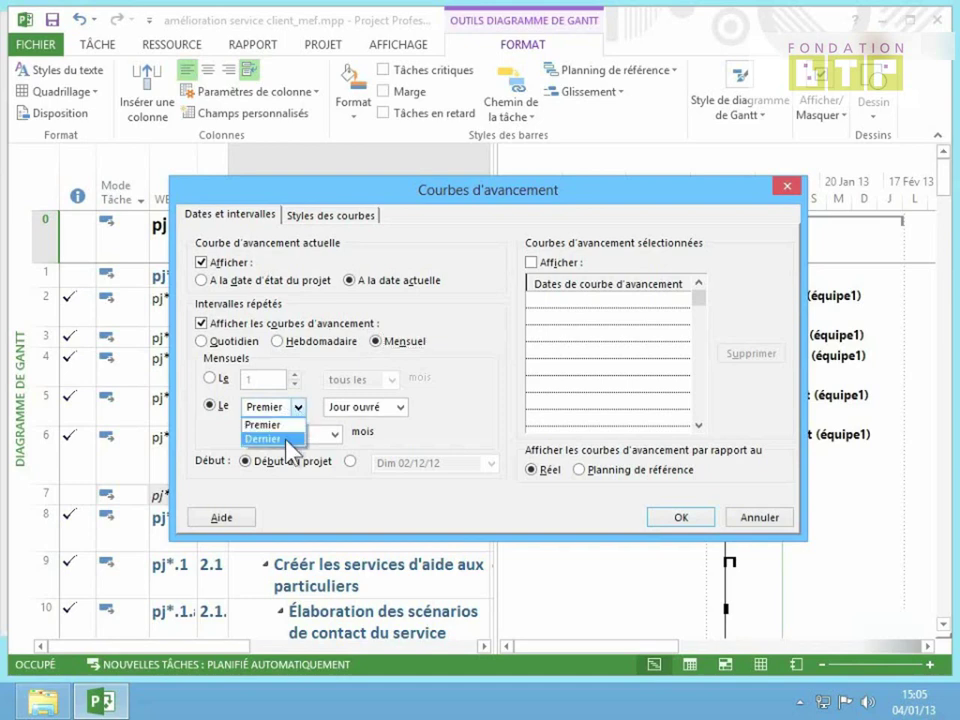
pyautogui.click(285, 439)
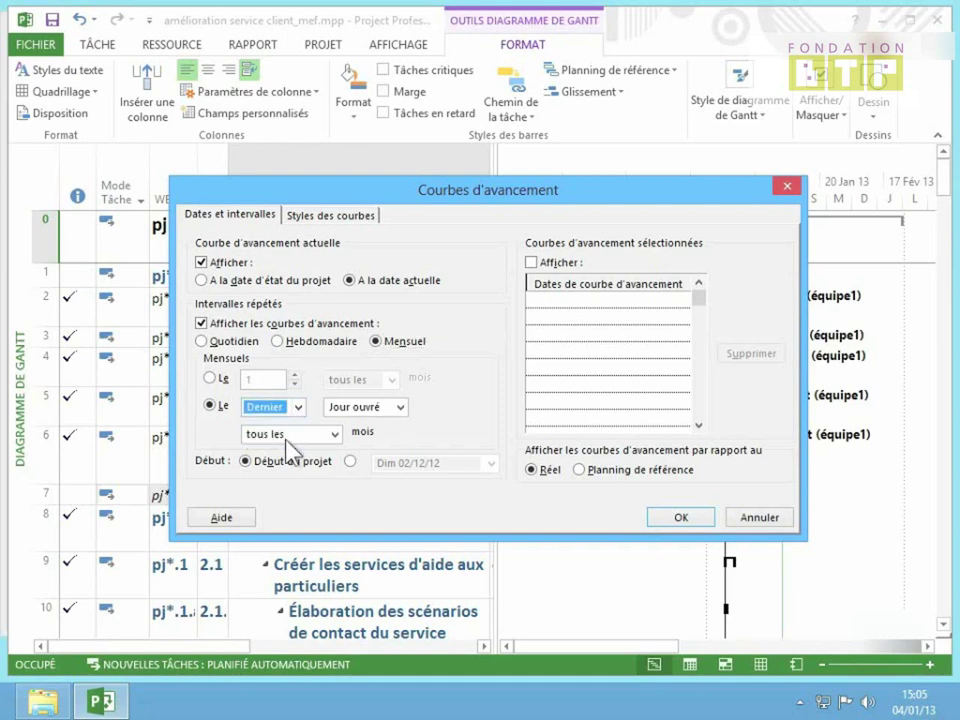
# - Schedule the monthly progress lines on day 2 of every month from the project start and apply the settings
pyautogui.click(221, 380)
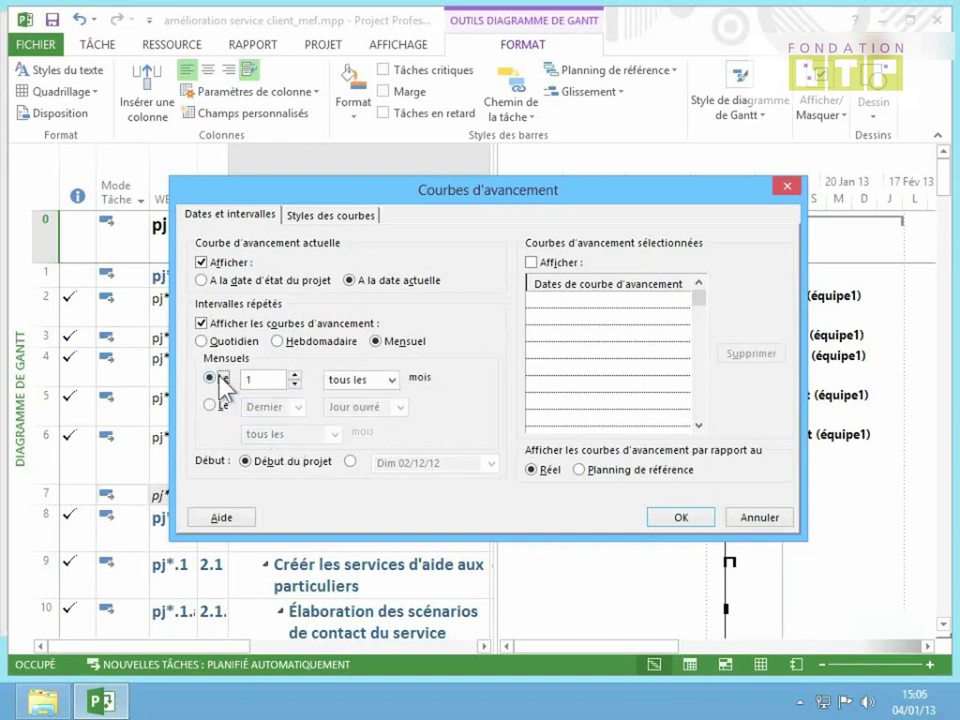
pyautogui.click(295, 375)
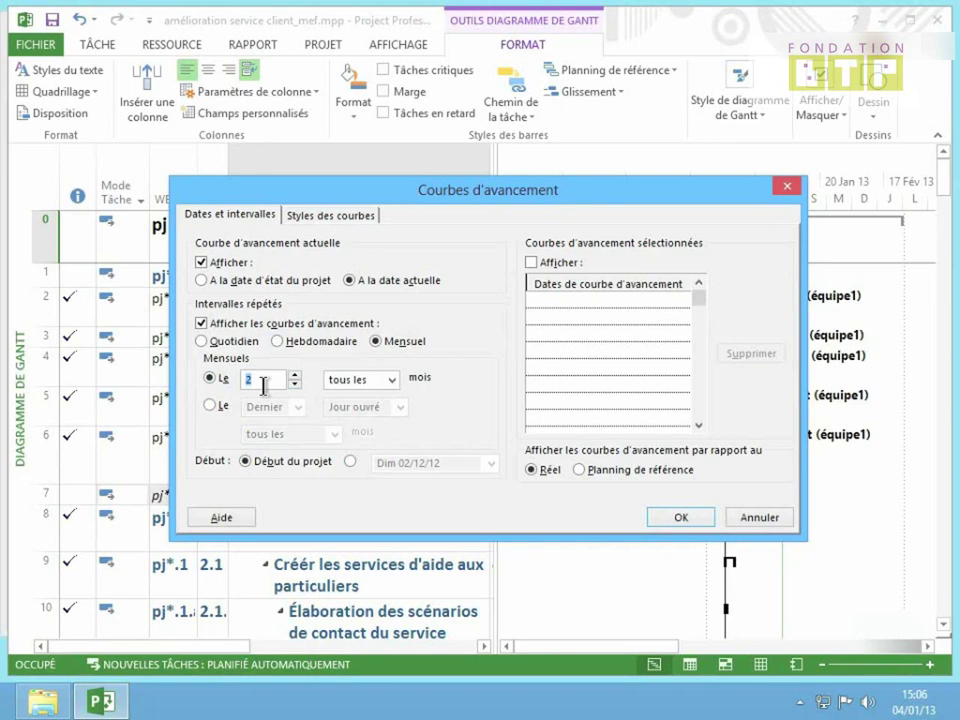
pyautogui.click(365, 381)
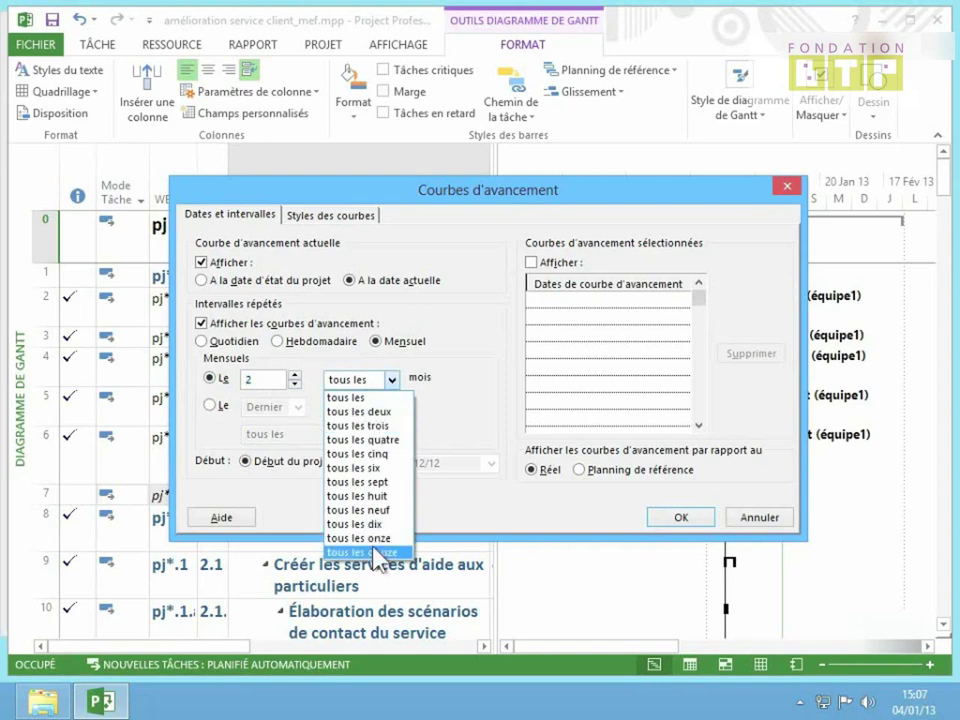
pyautogui.click(465, 376)
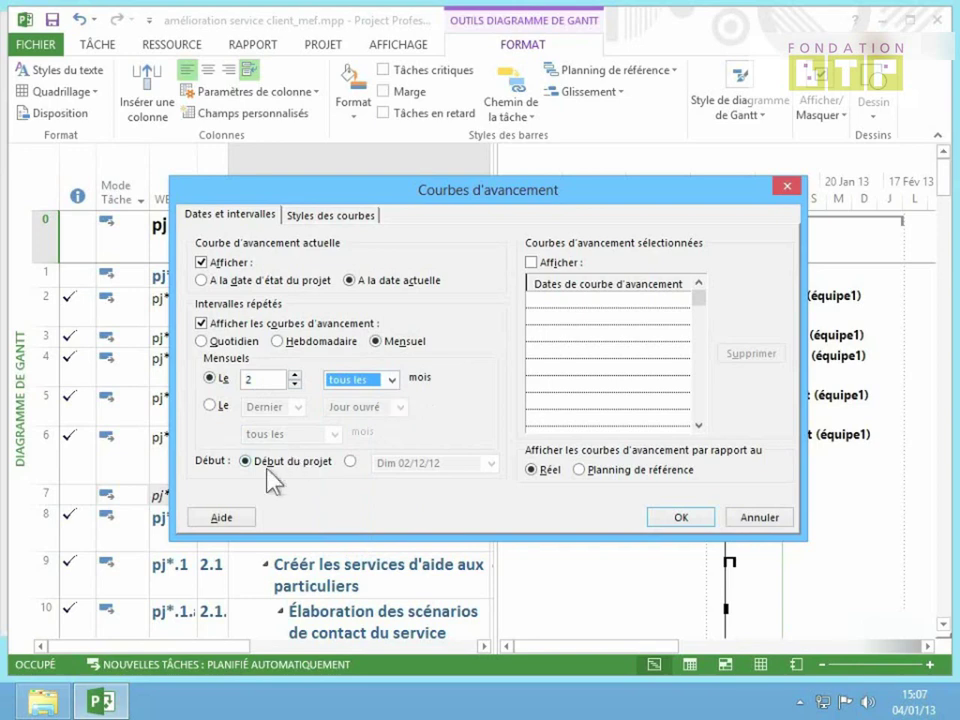
pyautogui.click(354, 465)
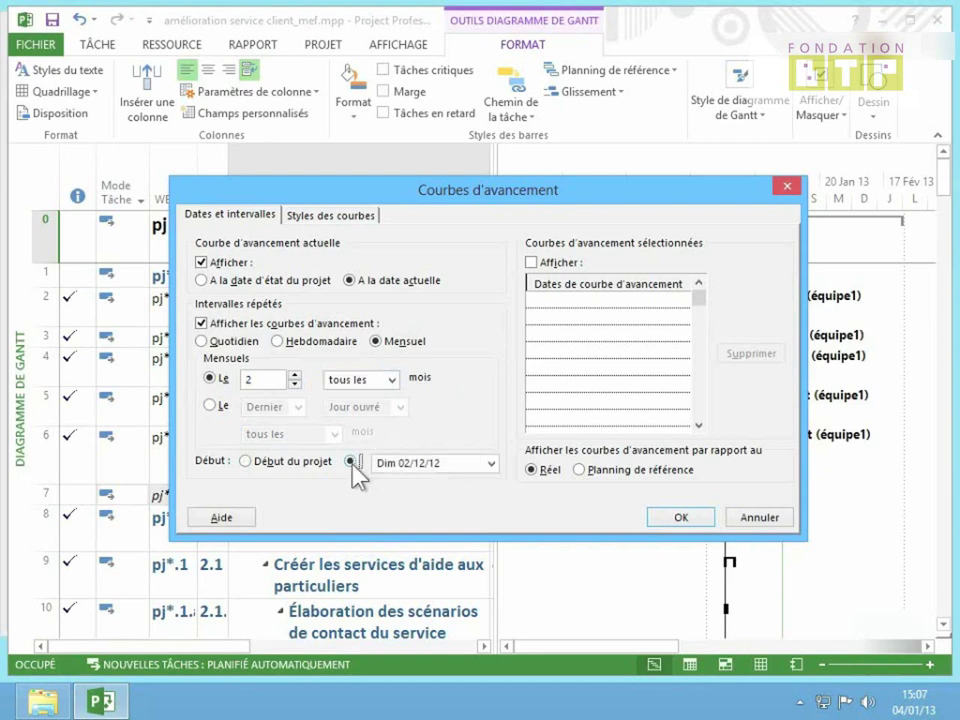
pyautogui.click(313, 464)
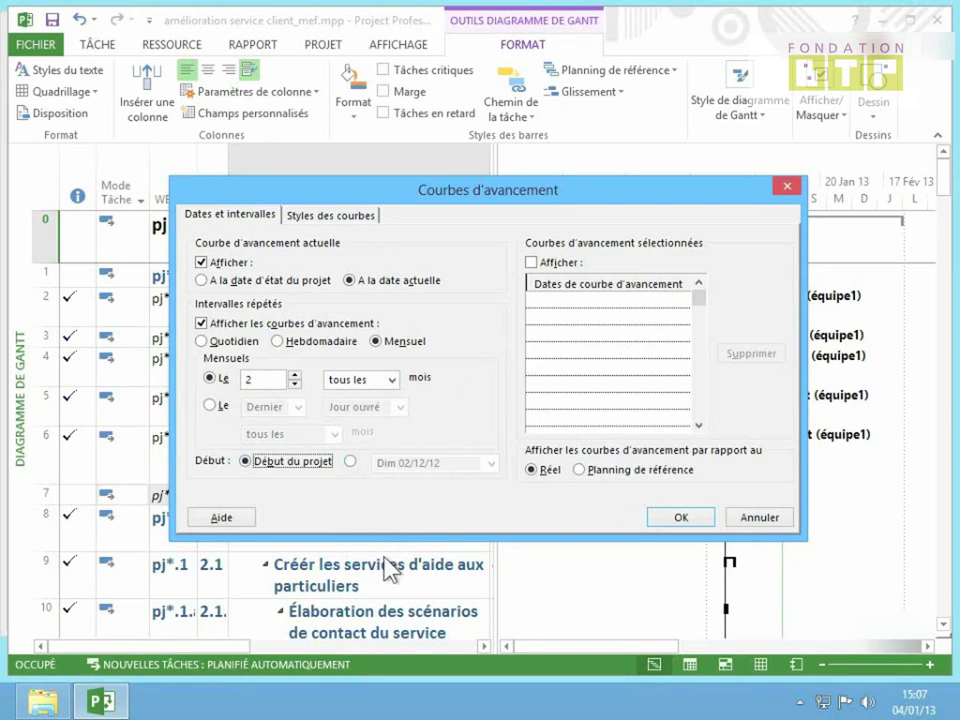
pyautogui.click(680, 517)
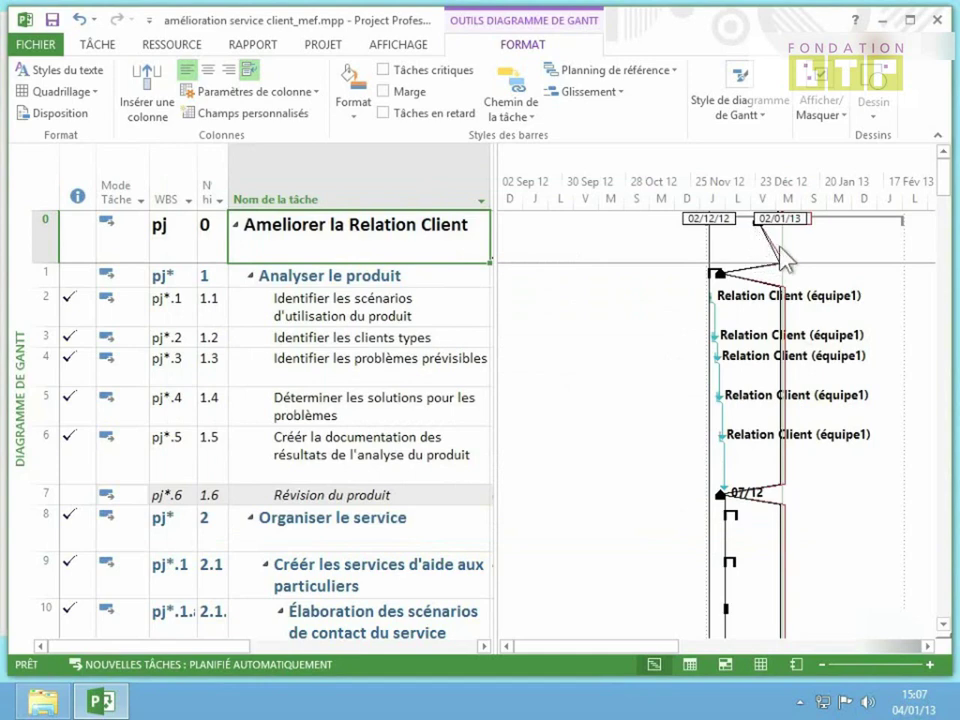
# - Examine the 02/01/13 and current-date progress lines on the Gantt chart at a daily timescale
pyautogui.click(930, 665)
pyautogui.click(930, 665)
pyautogui.click(930, 665)
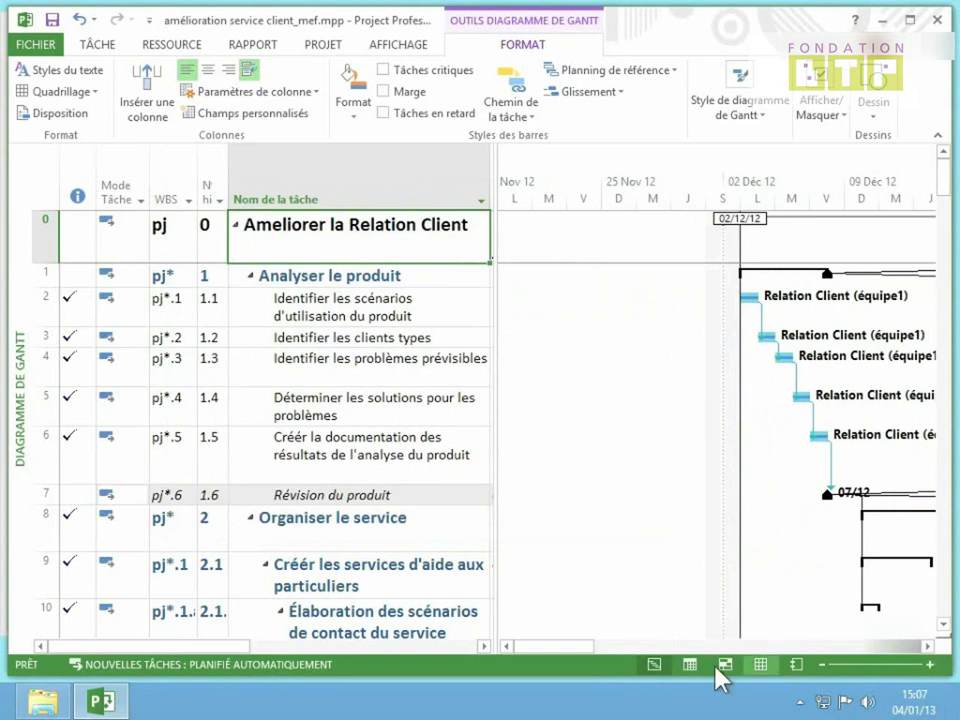
pyautogui.moveTo(574, 647); pyautogui.dragTo(680, 648)
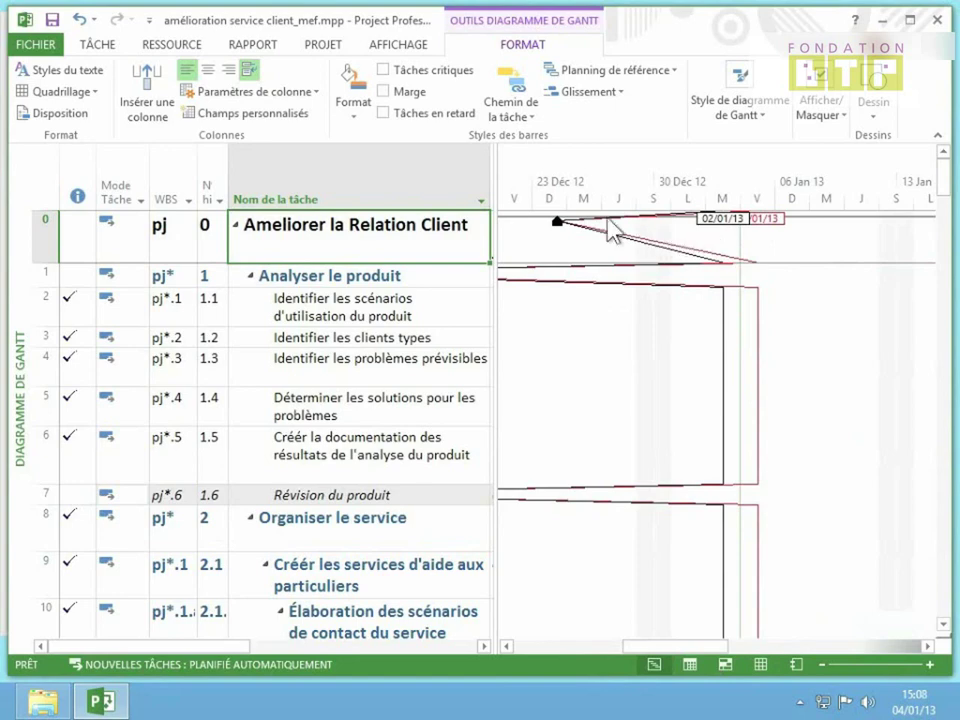
# - Set the line colour of the current progress line to a dark green theme colour in the line style settings
pyautogui.click(35, 100)
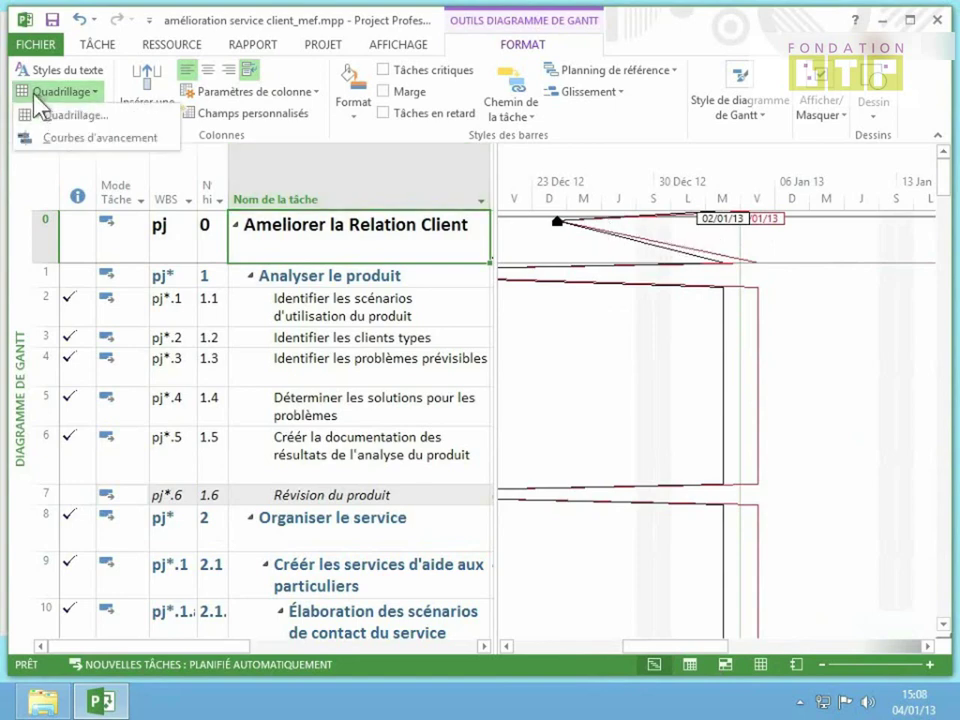
pyautogui.click(66, 134)
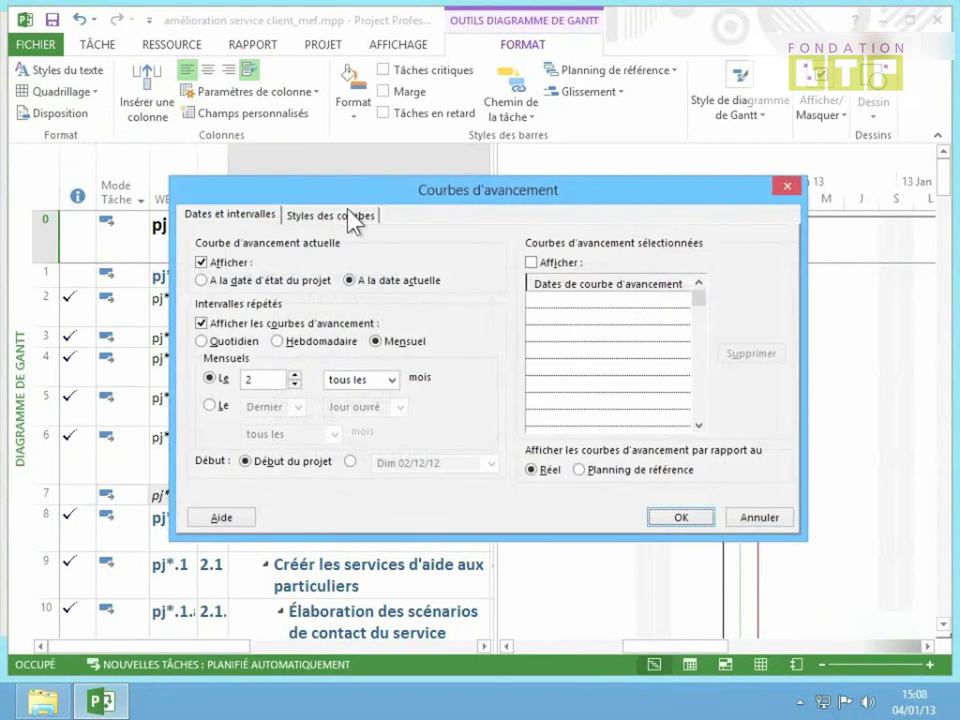
pyautogui.click(350, 216)
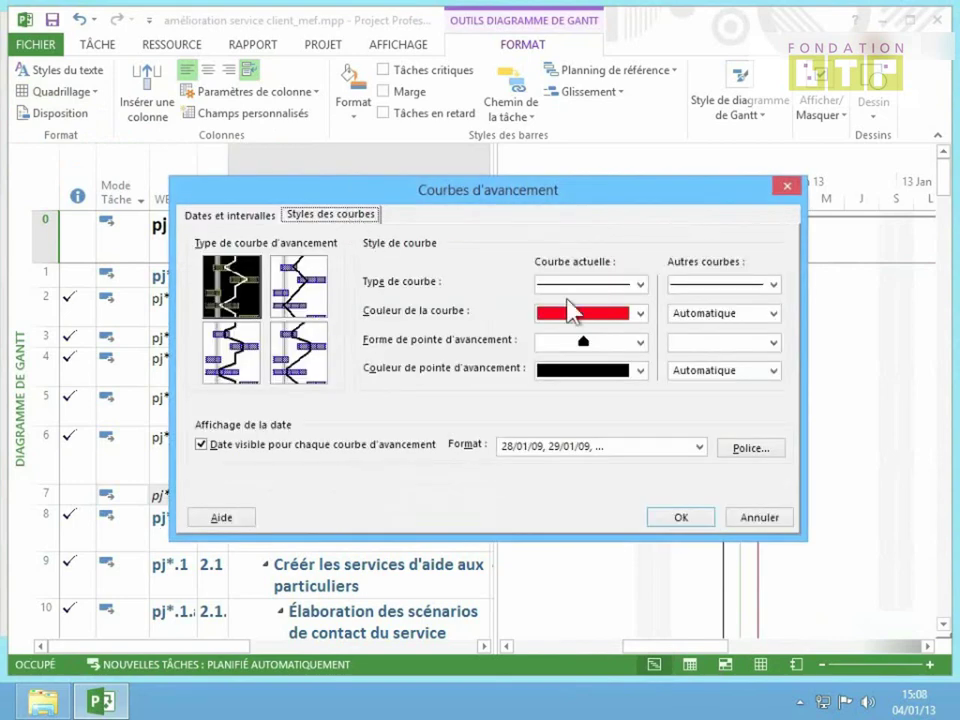
pyautogui.click(637, 314)
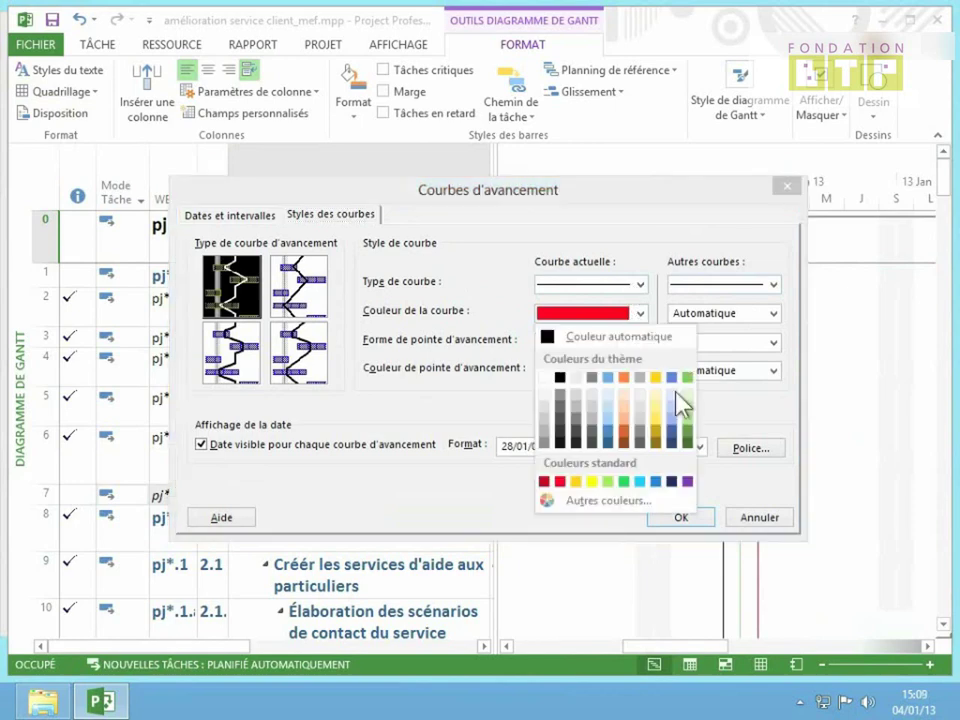
pyautogui.click(688, 430)
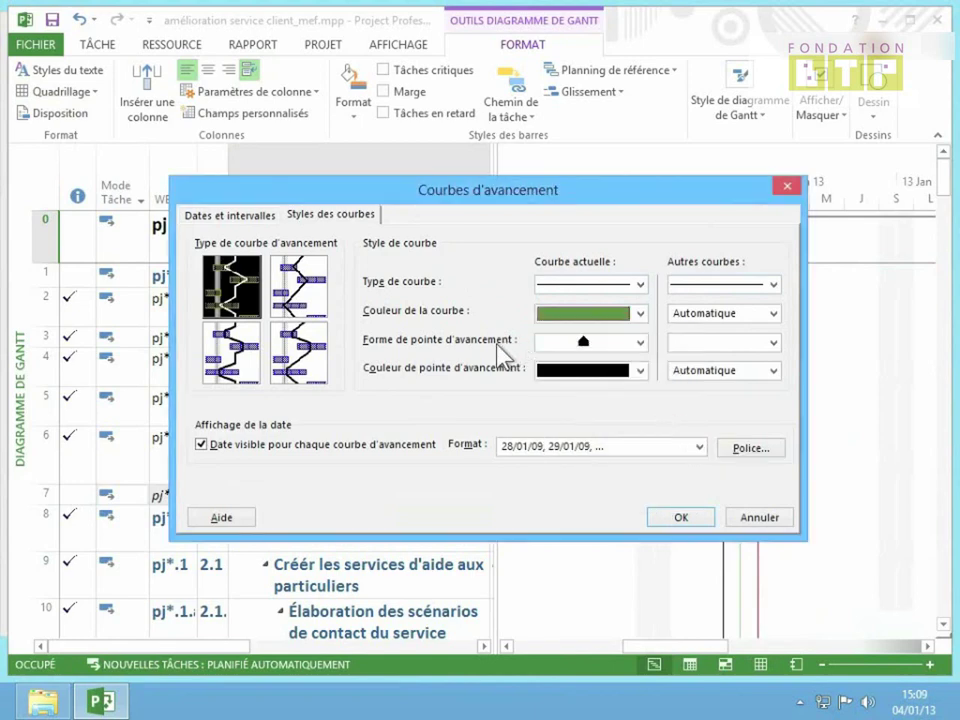
# - Set the current progress line's point shape to a left-pointing triangle and the date format to "Mer 28/01/09, Jeu 29/01/09, ..."
pyautogui.moveTo(688, 194); pyautogui.dragTo(693, 299)
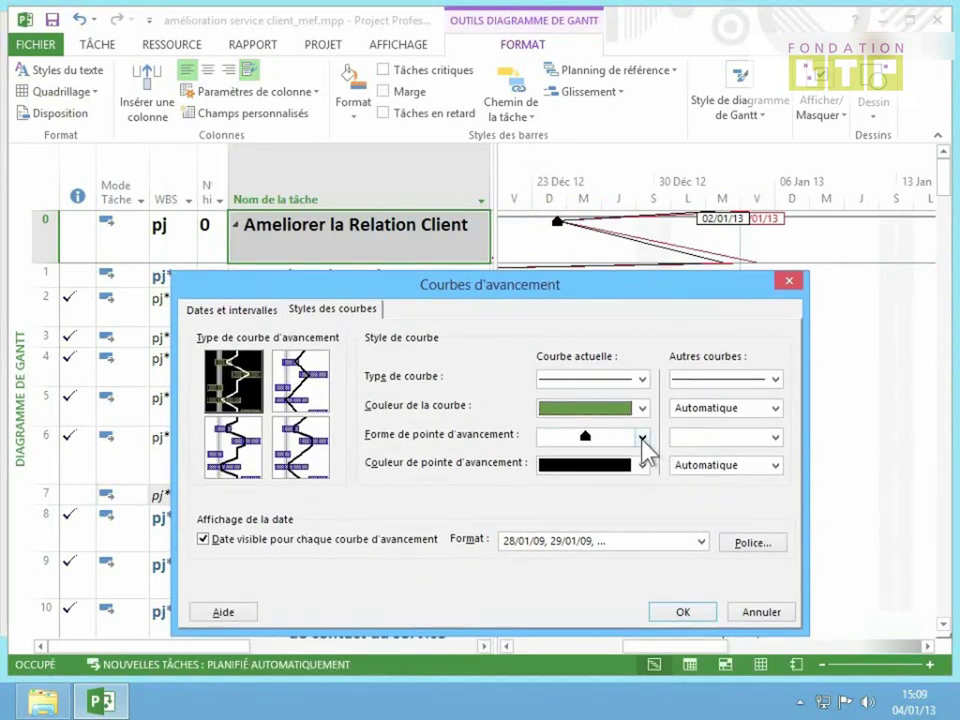
pyautogui.click(642, 438)
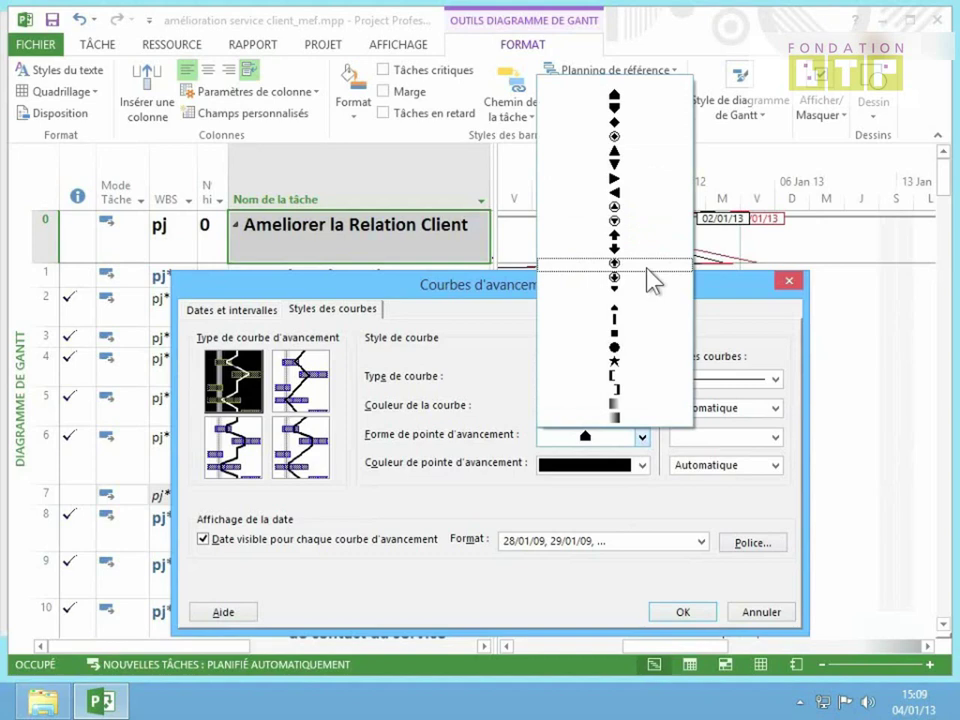
pyautogui.click(616, 196)
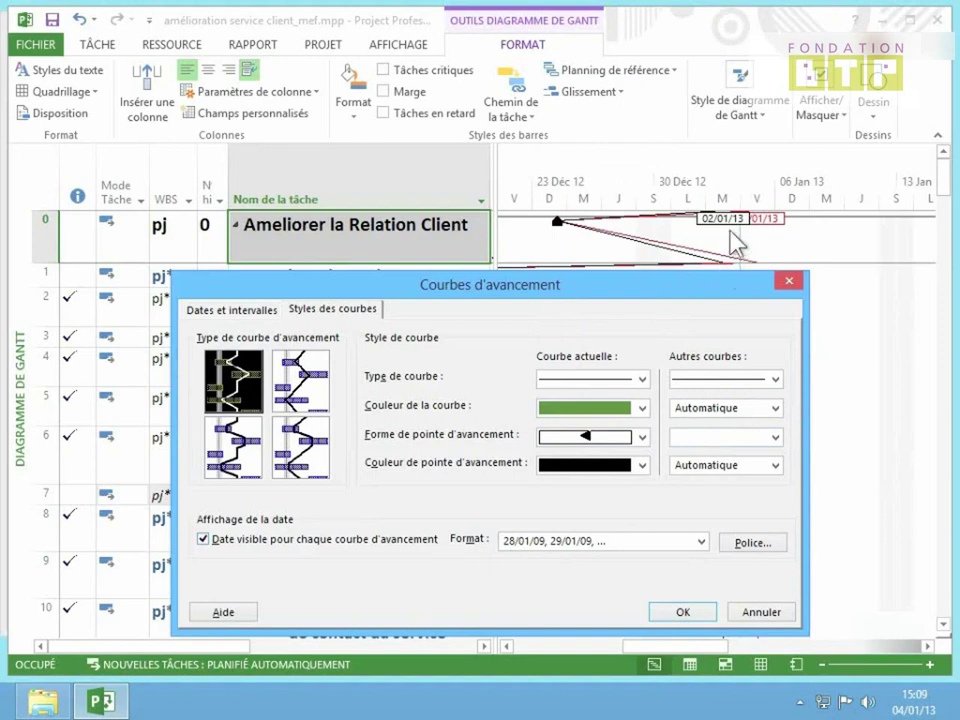
pyautogui.click(702, 541)
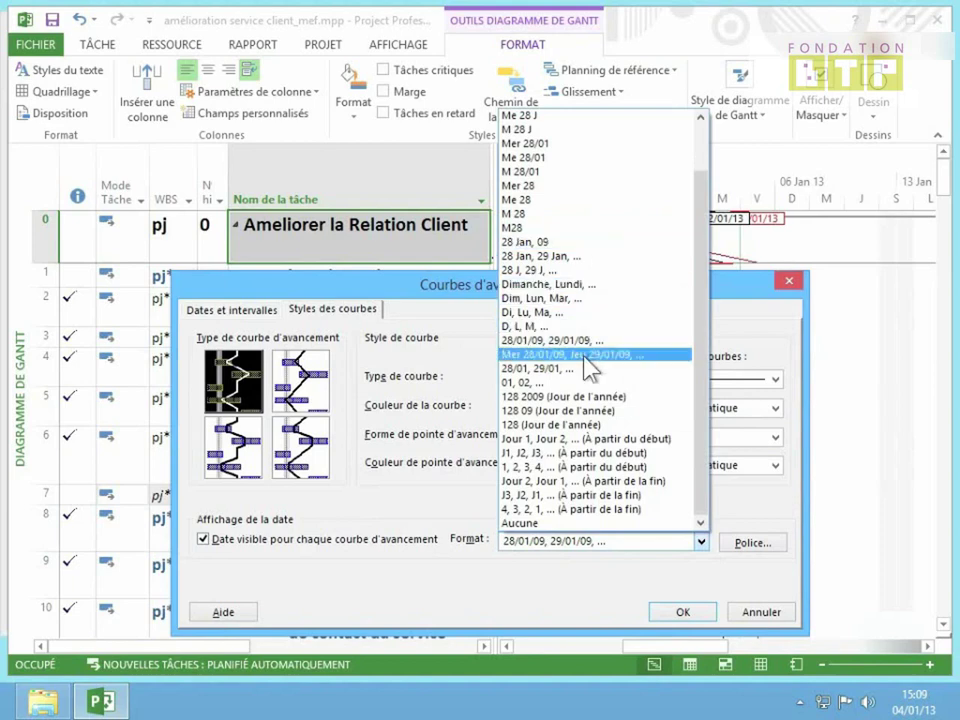
pyautogui.click(588, 368)
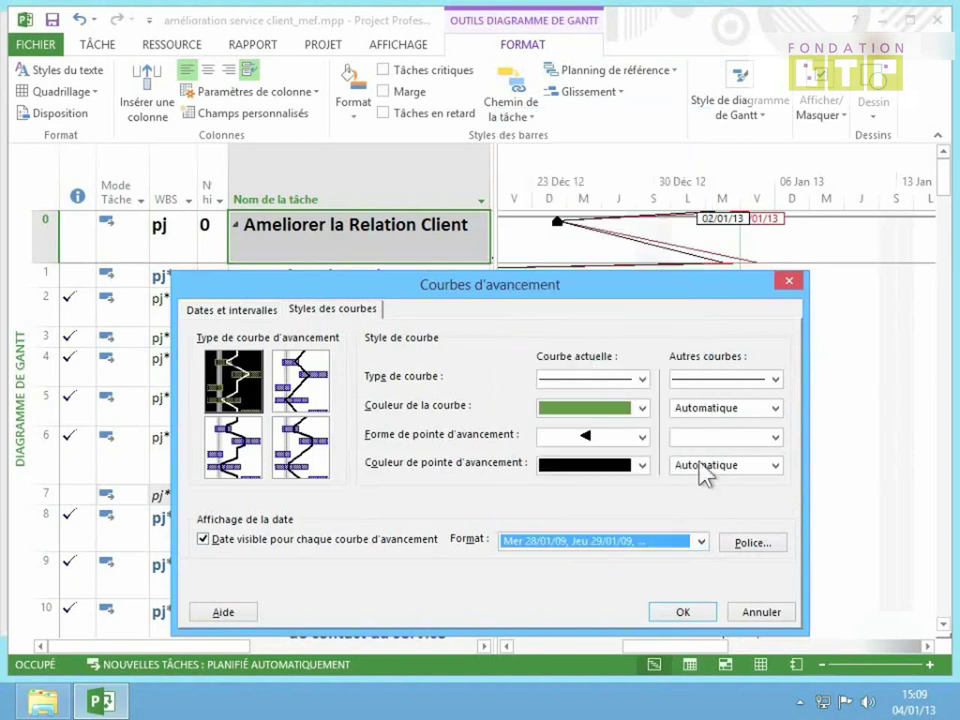
# - Set the progress line date font to semi-bold ("Semi-gras") at size 10 and apply the line styles
pyautogui.click(755, 548)
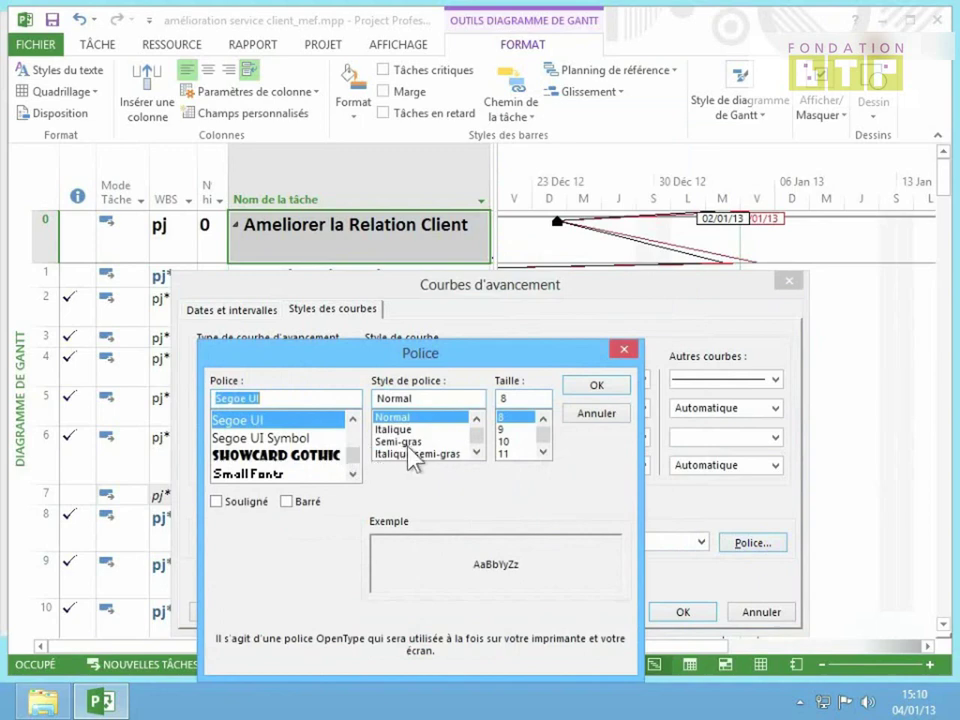
pyautogui.click(406, 442)
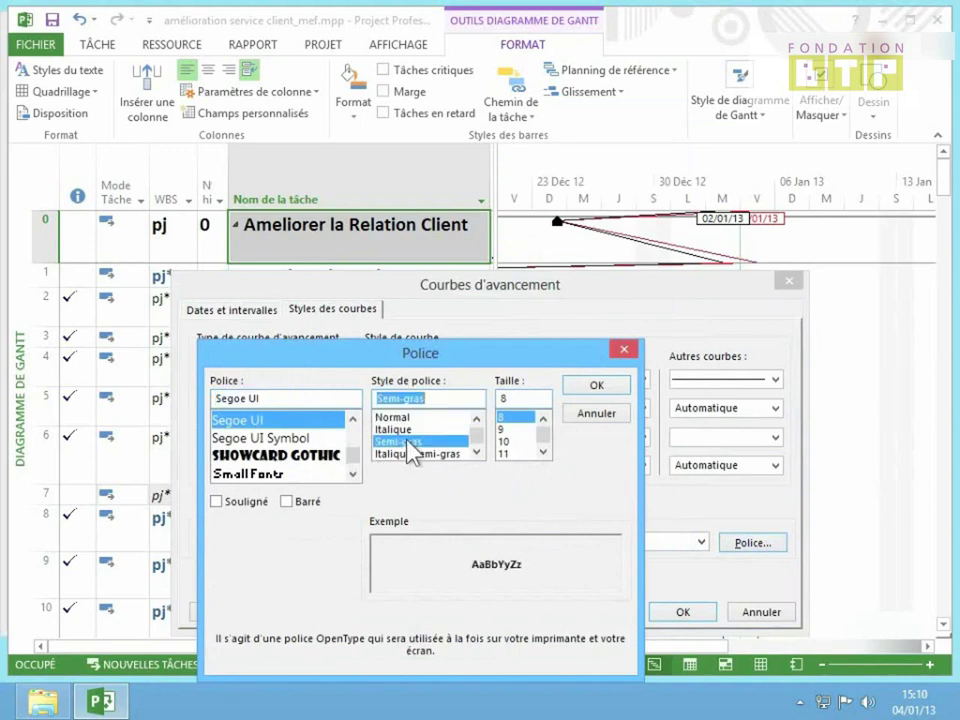
pyautogui.click(503, 441)
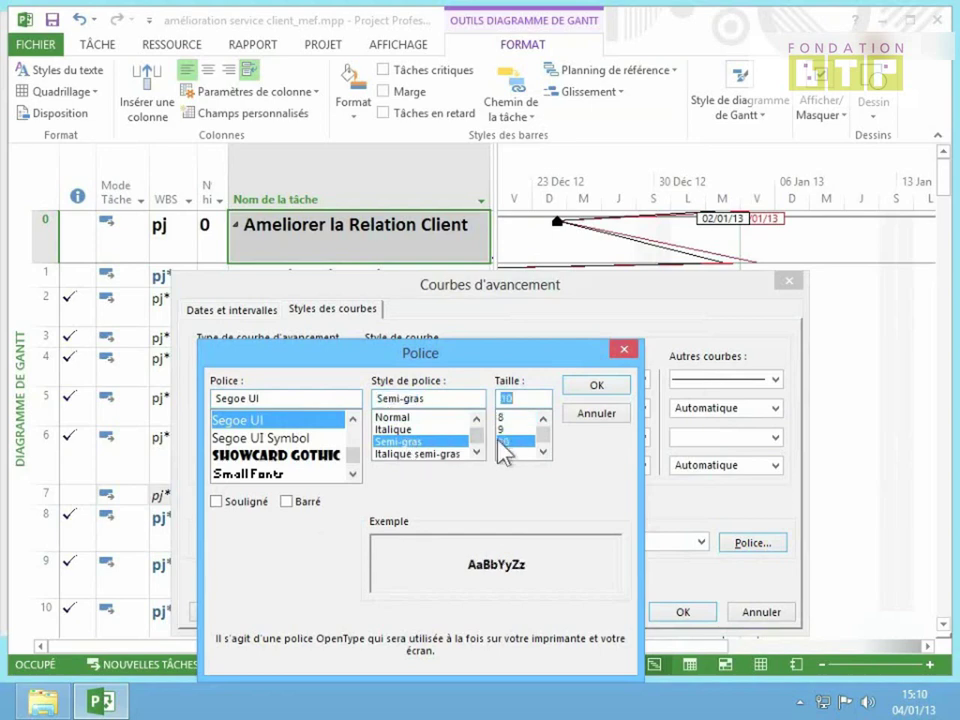
pyautogui.click(596, 387)
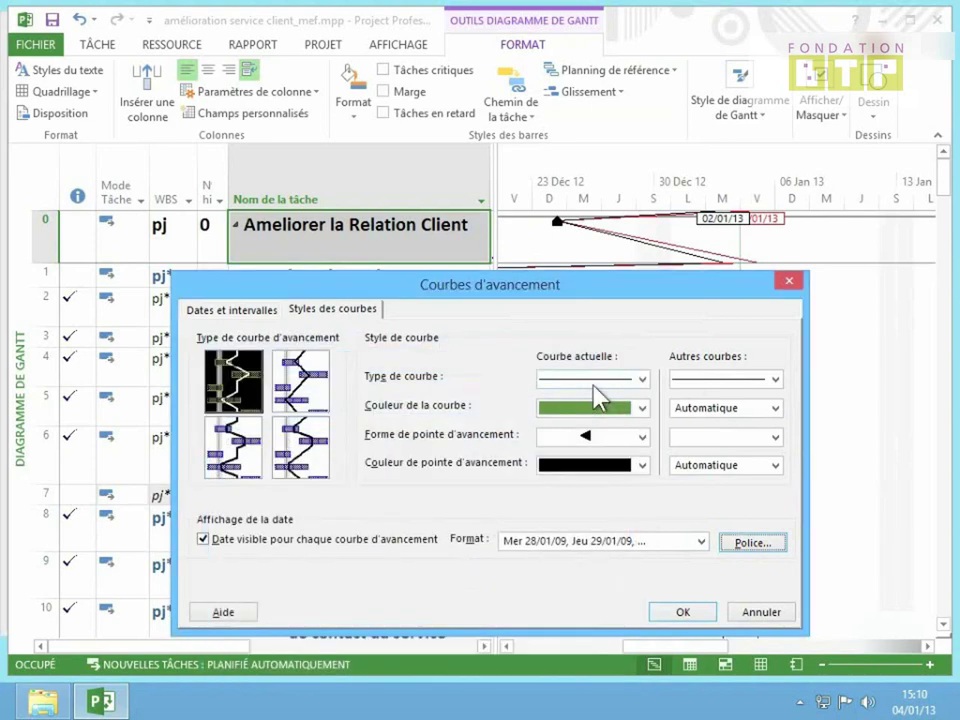
pyautogui.click(683, 612)
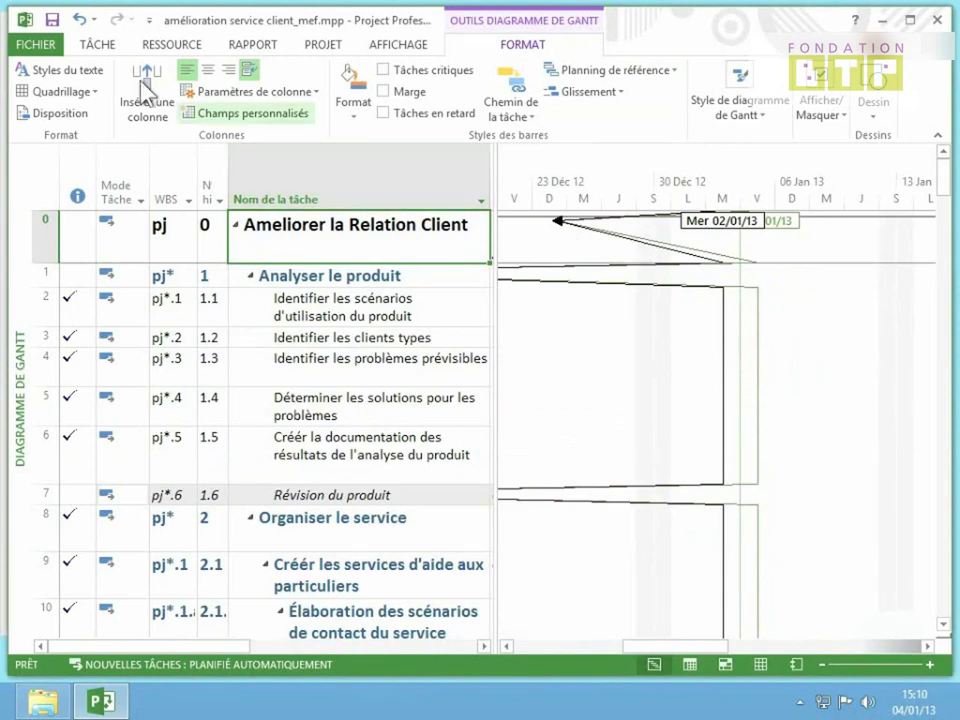
# - In the progress line settings, turn off the current progress line and the repeated-interval progress lines
pyautogui.click(48, 92)
pyautogui.click(80, 140)
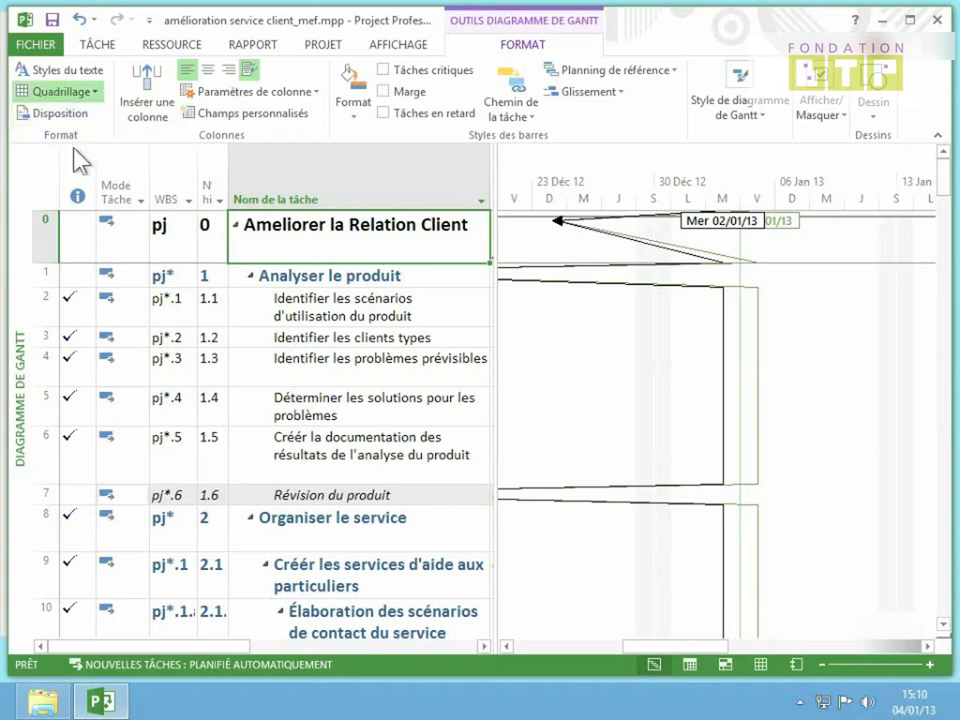
pyautogui.click(222, 216)
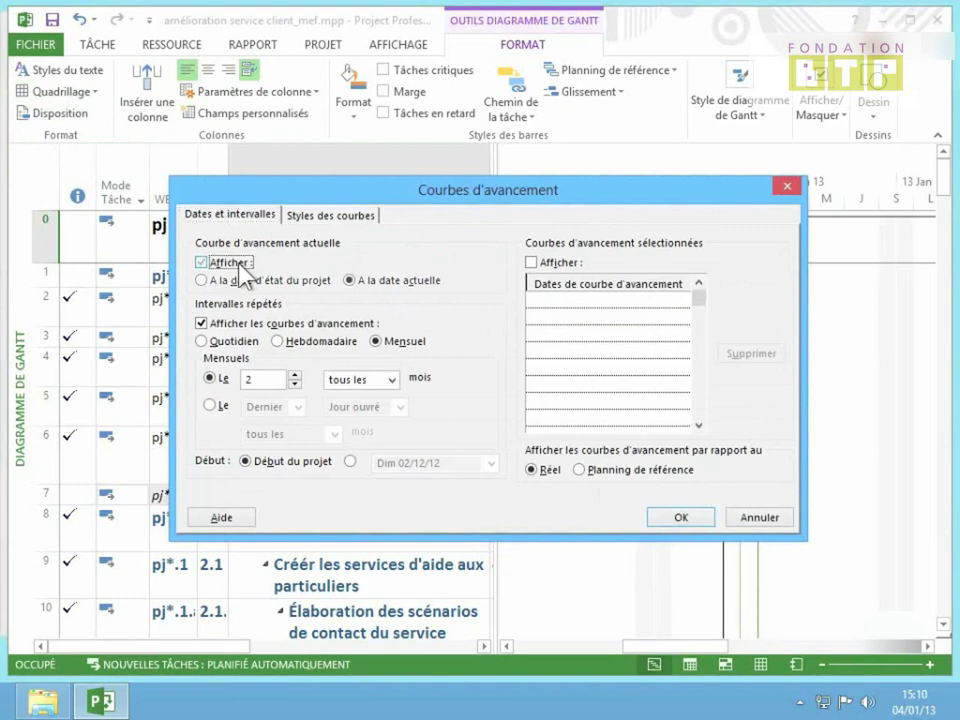
pyautogui.click(240, 266)
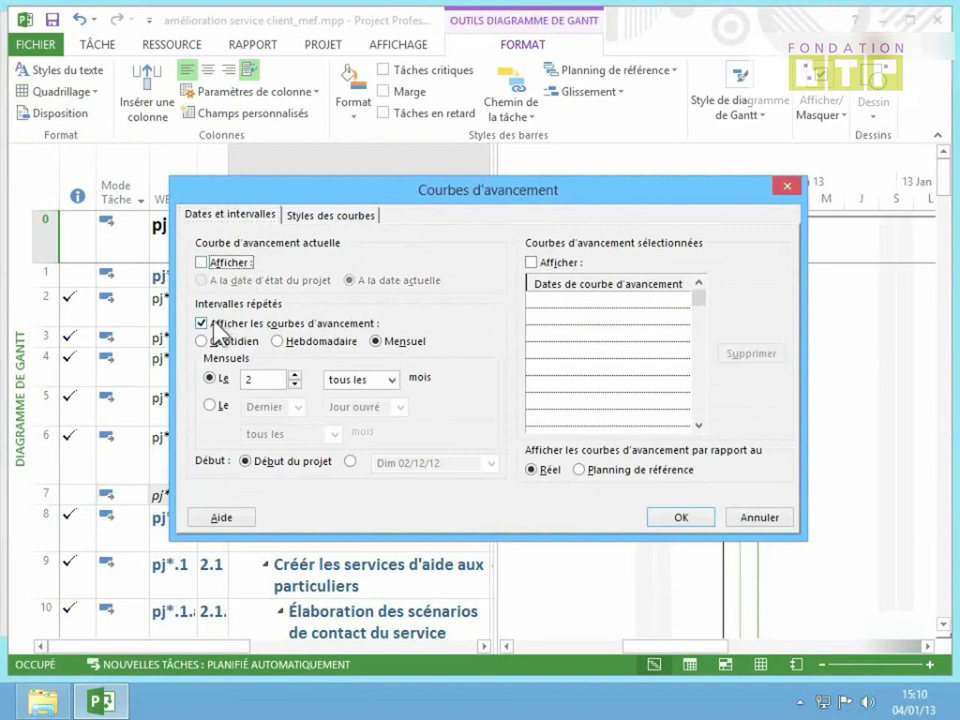
pyautogui.click(218, 325)
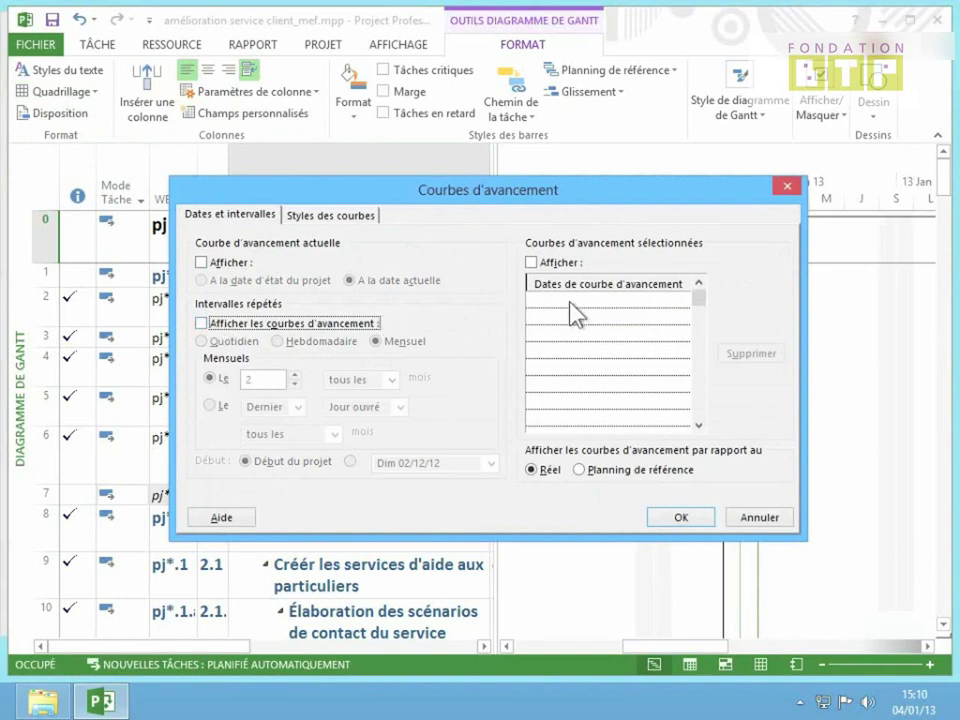
# - Enable the selected progress lines and add 01/01/13 as a progress line date
pyautogui.click(532, 263)
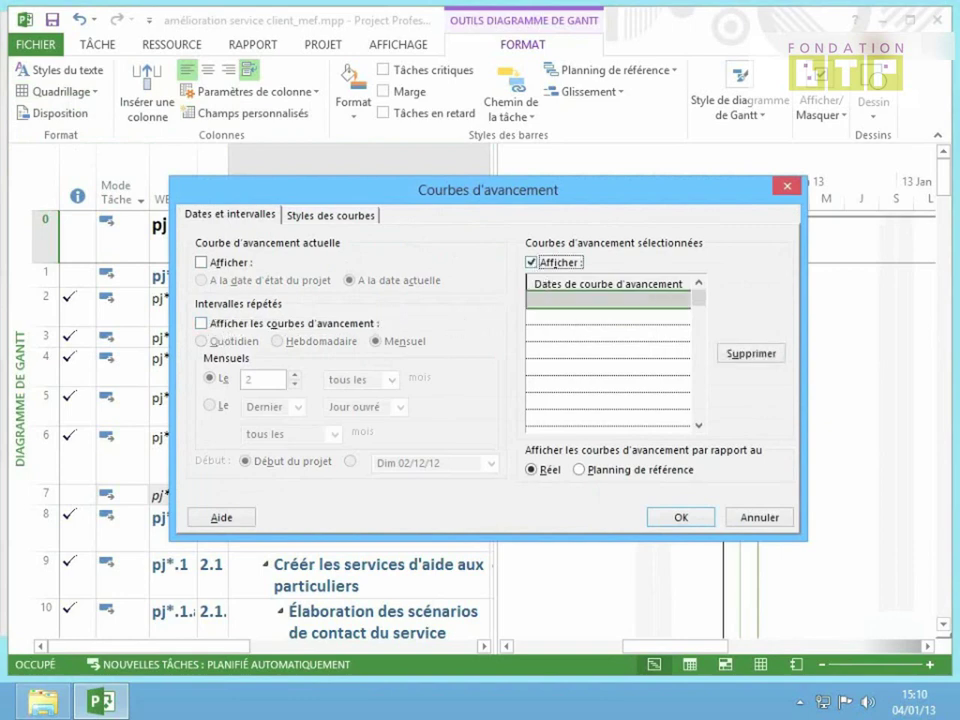
pyautogui.click(574, 300)
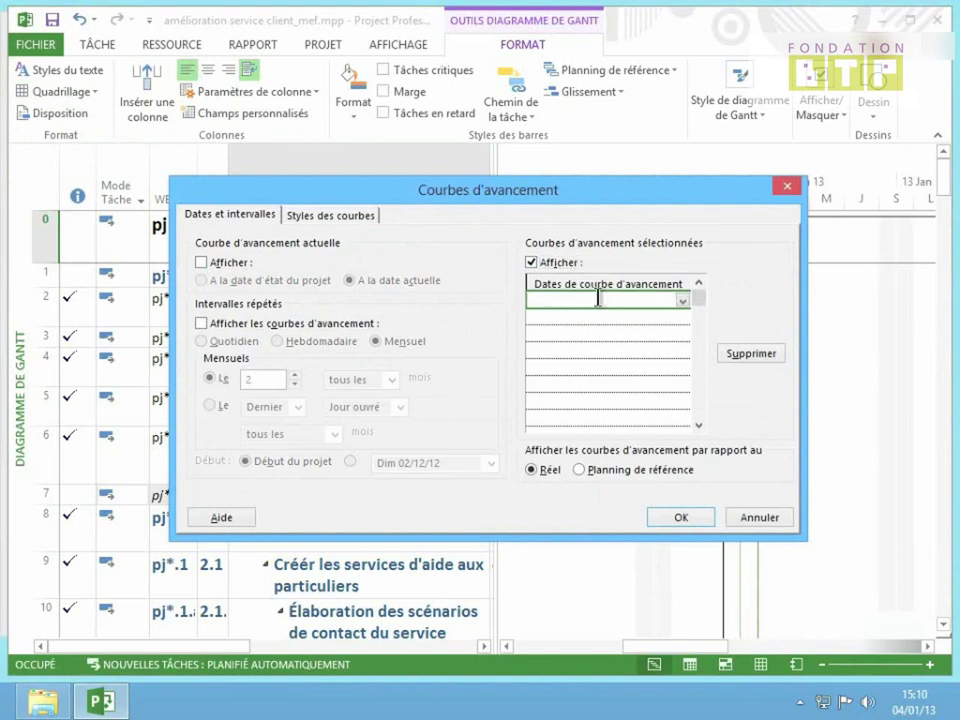
pyautogui.click(682, 303)
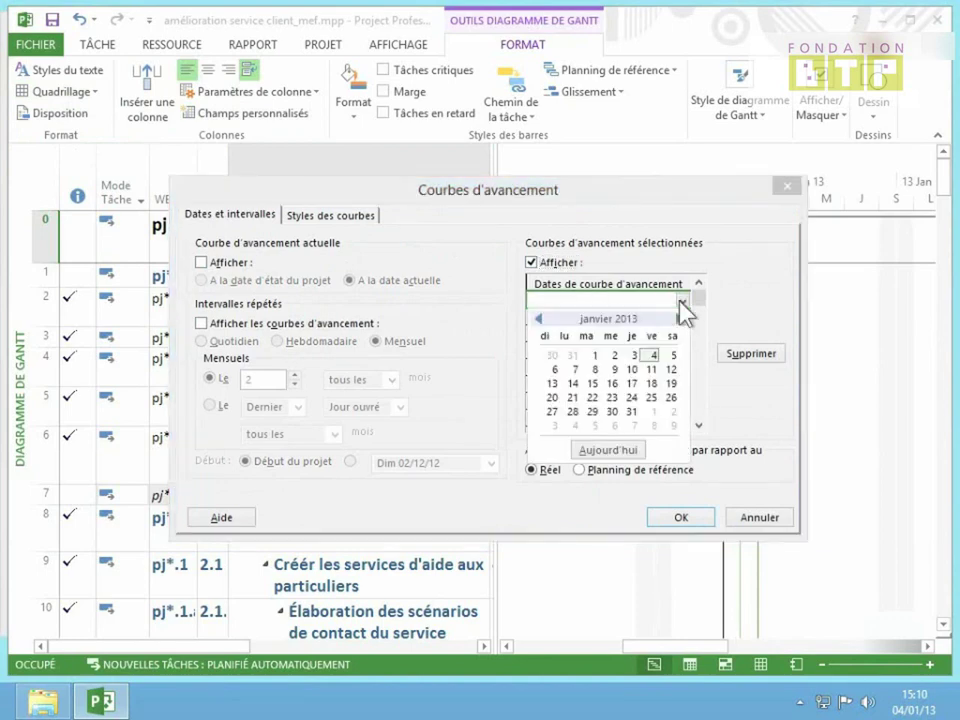
pyautogui.click(597, 356)
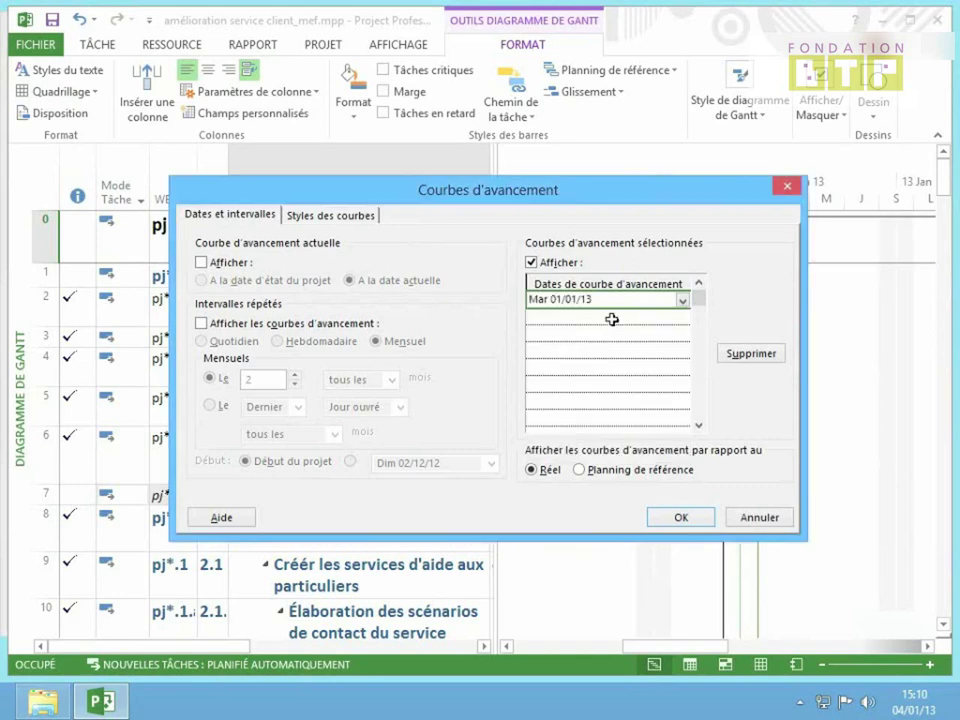
pyautogui.click(610, 318)
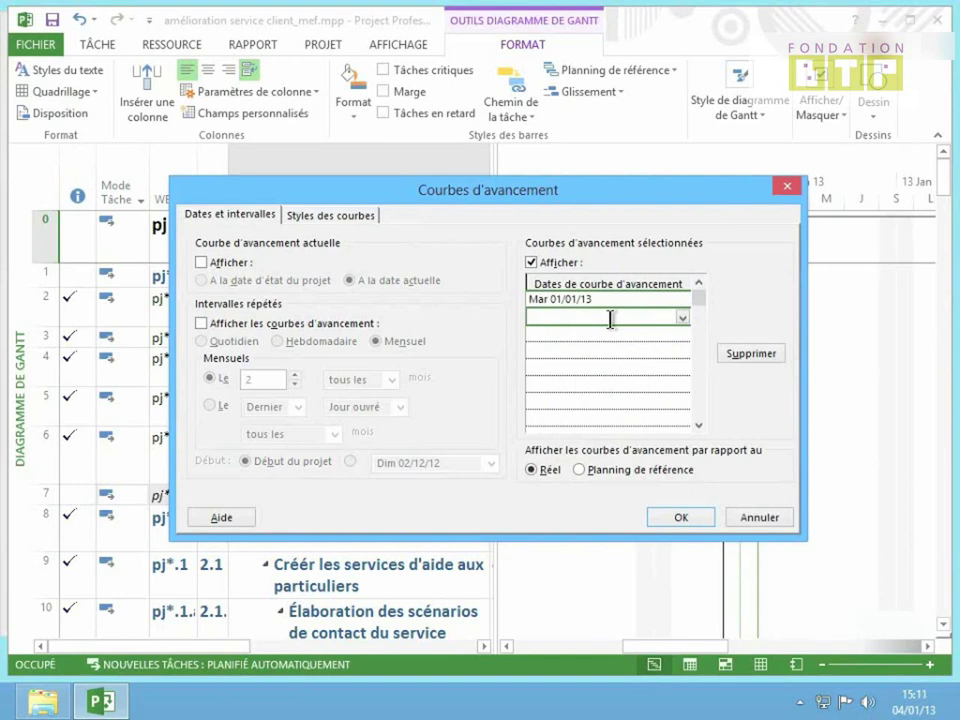
pyautogui.click(683, 316)
pyautogui.click(635, 386)
pyautogui.click(734, 356)
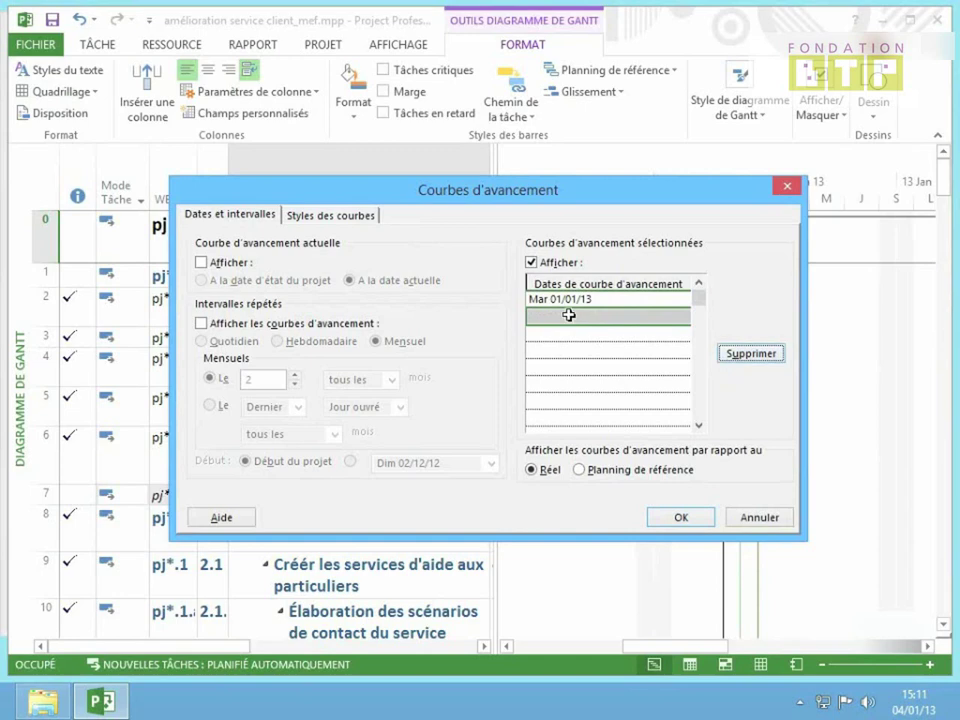
# - Apply the date settings to show the selected progress line on the Gantt chart
pyautogui.click(670, 516)
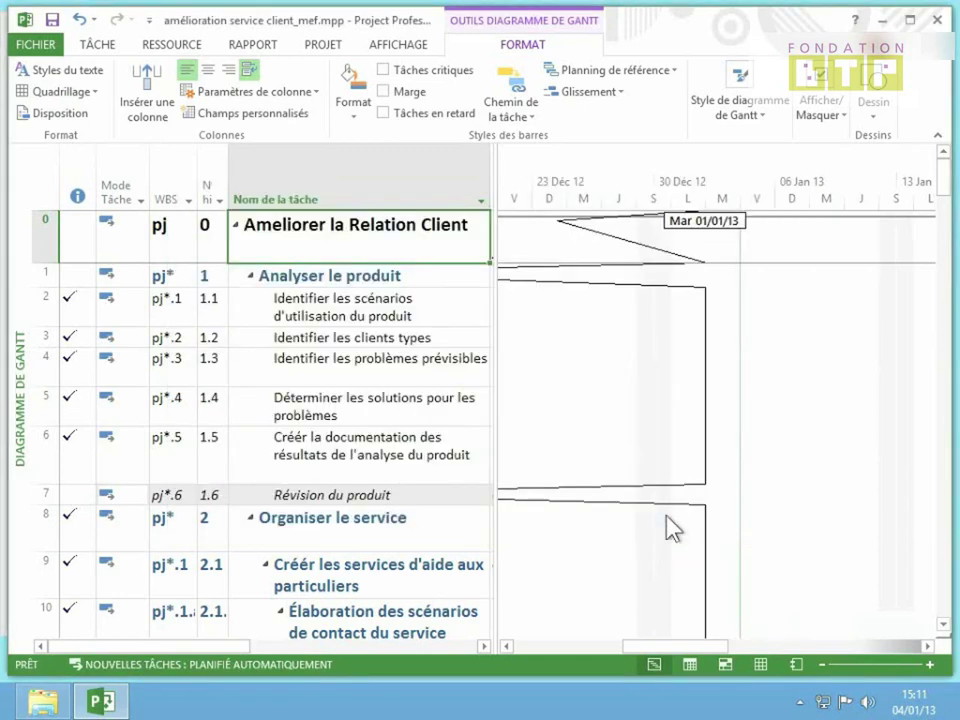